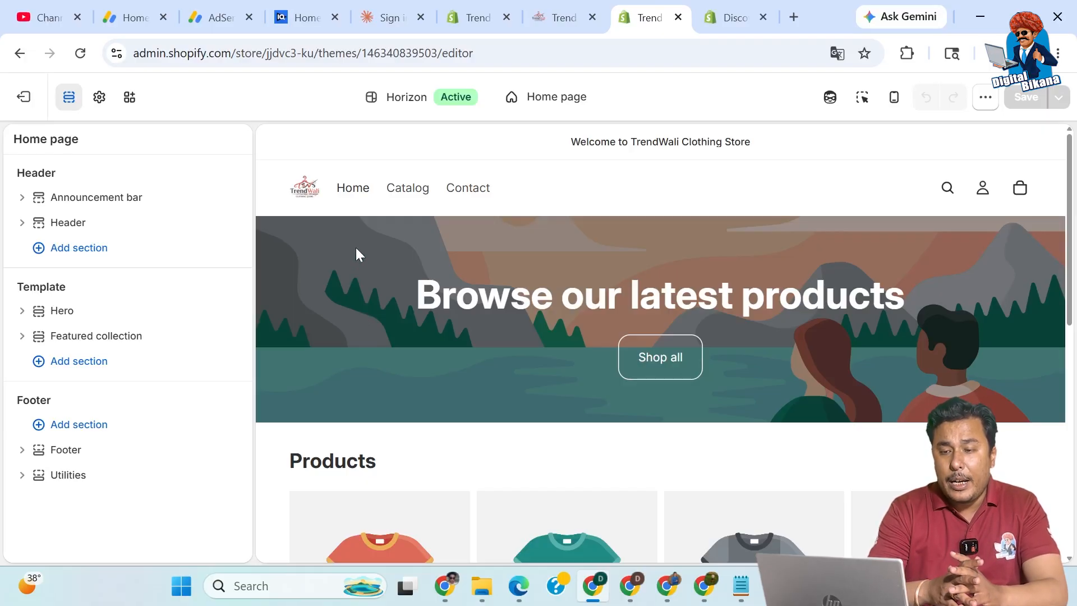
- Upload the banner images from the computer and use Clothes_for_Women as the Hero section's Media 1 image
click(56, 313)
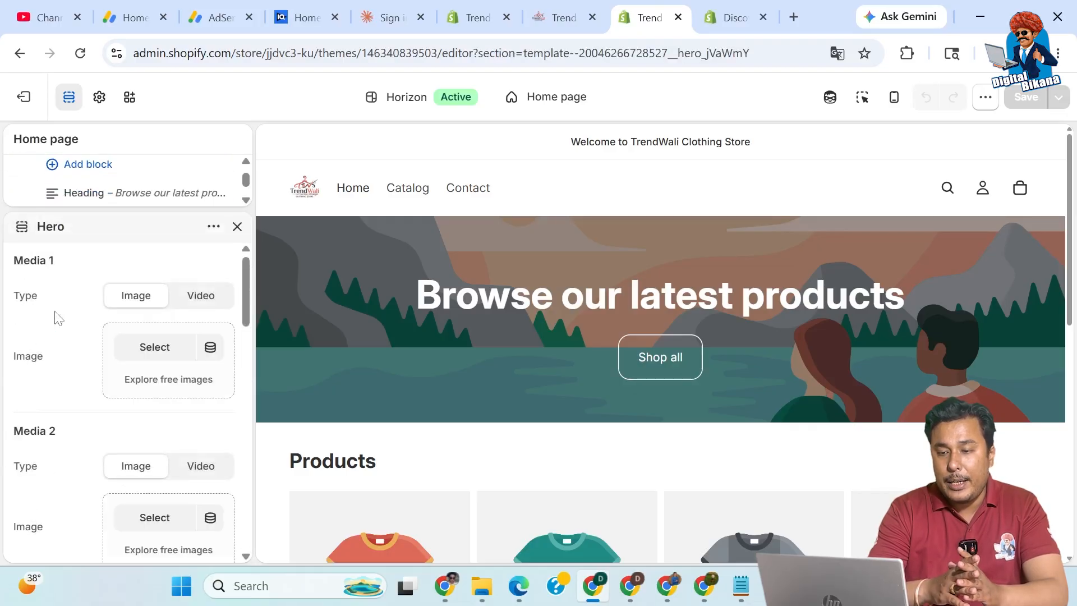
click(137, 354)
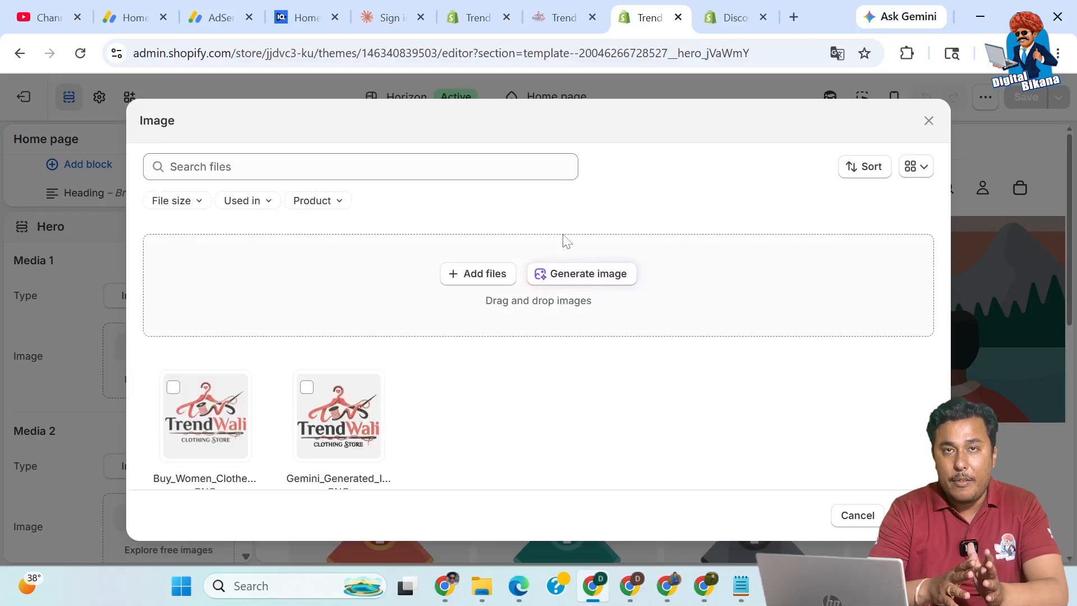
click(474, 273)
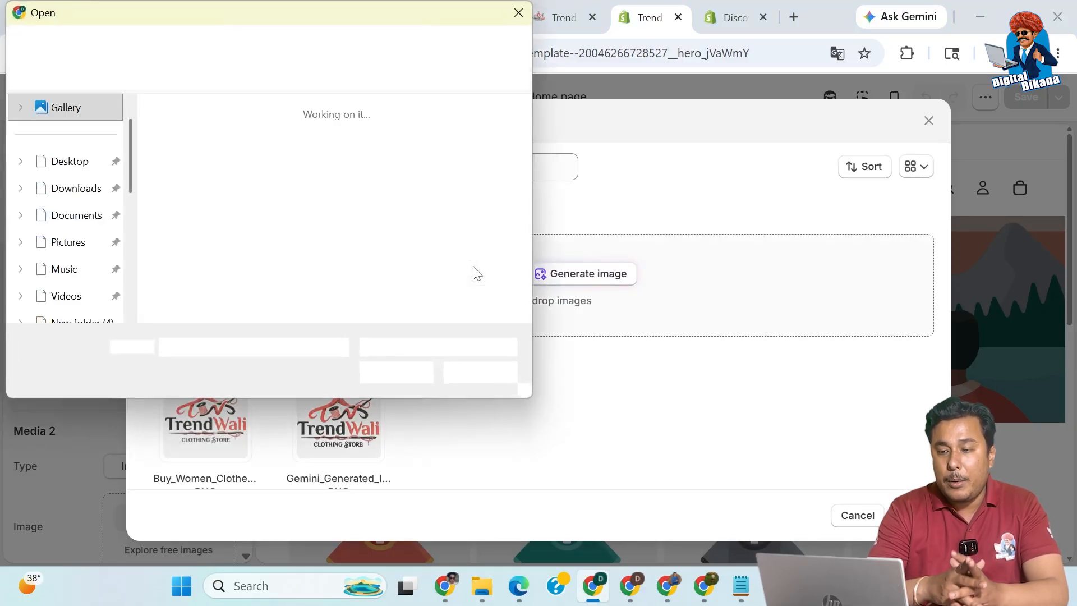
double_click(269, 165)
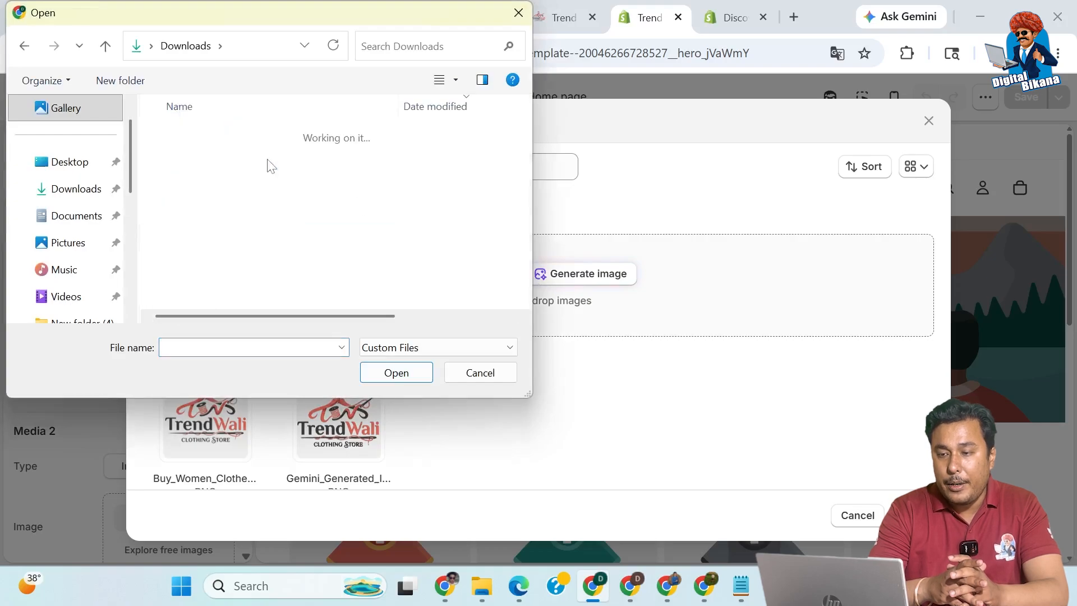
key(ctrl+a)
click(396, 373)
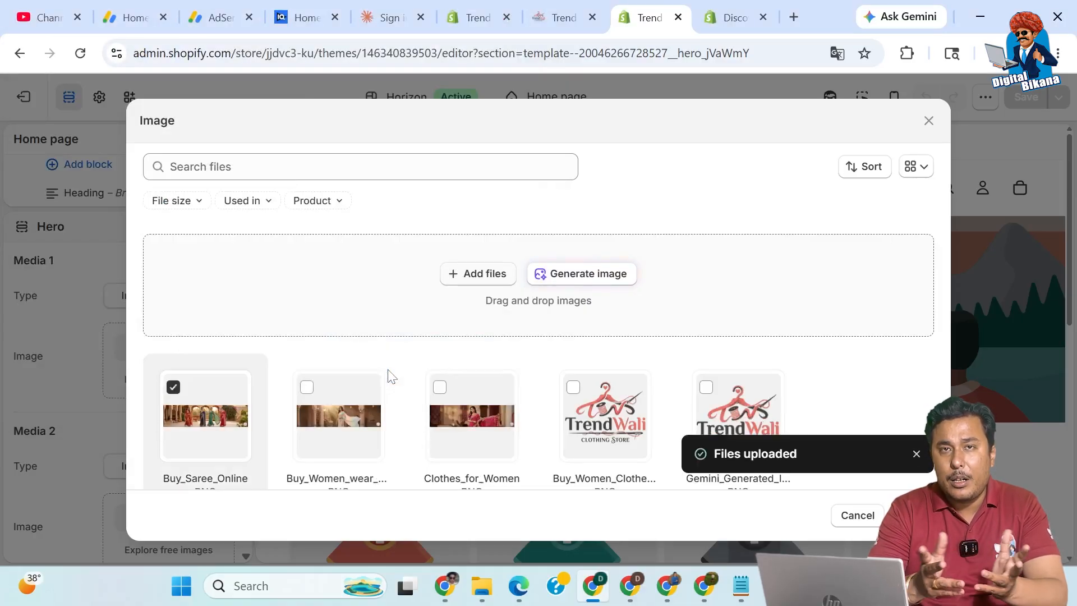
click(440, 389)
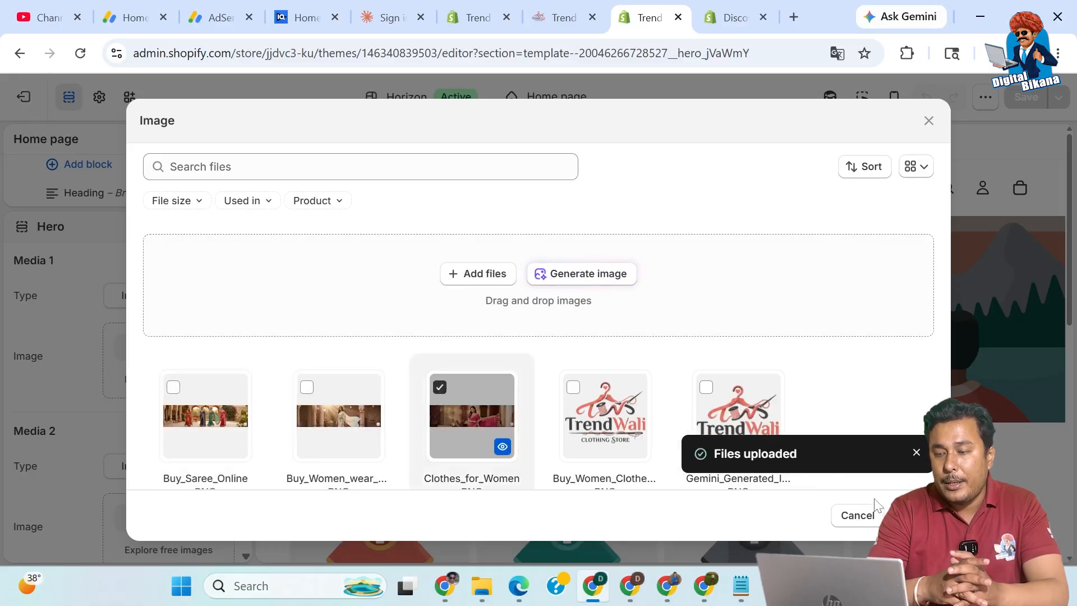
click(911, 515)
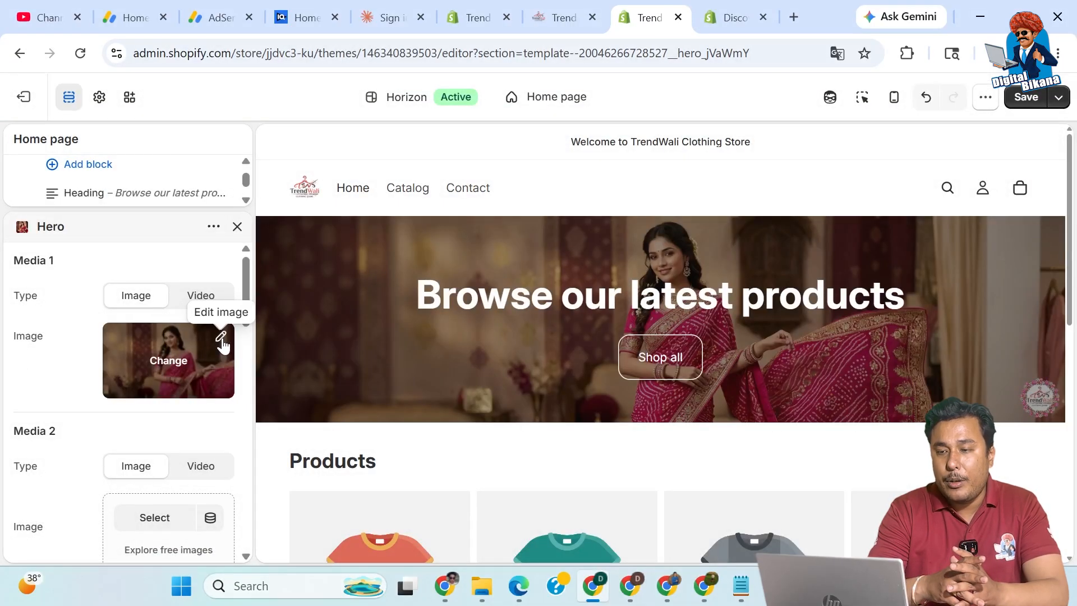
- Give the Media 1 image the alt text "Clothes for Women", save it and return to the theme editor
click(221, 337)
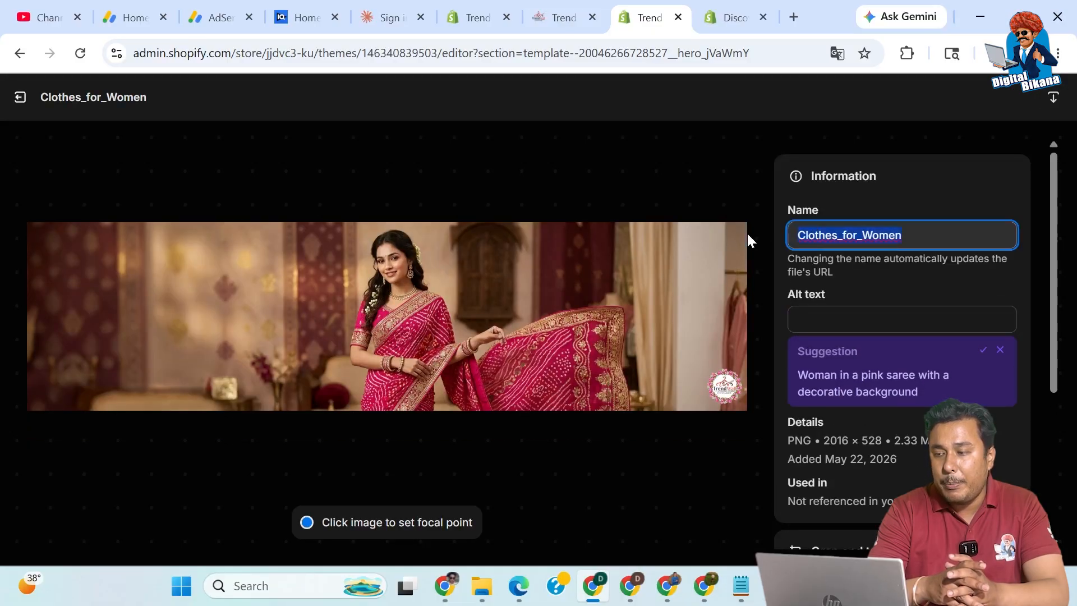
click(849, 317)
text(Clothes_for_Women)
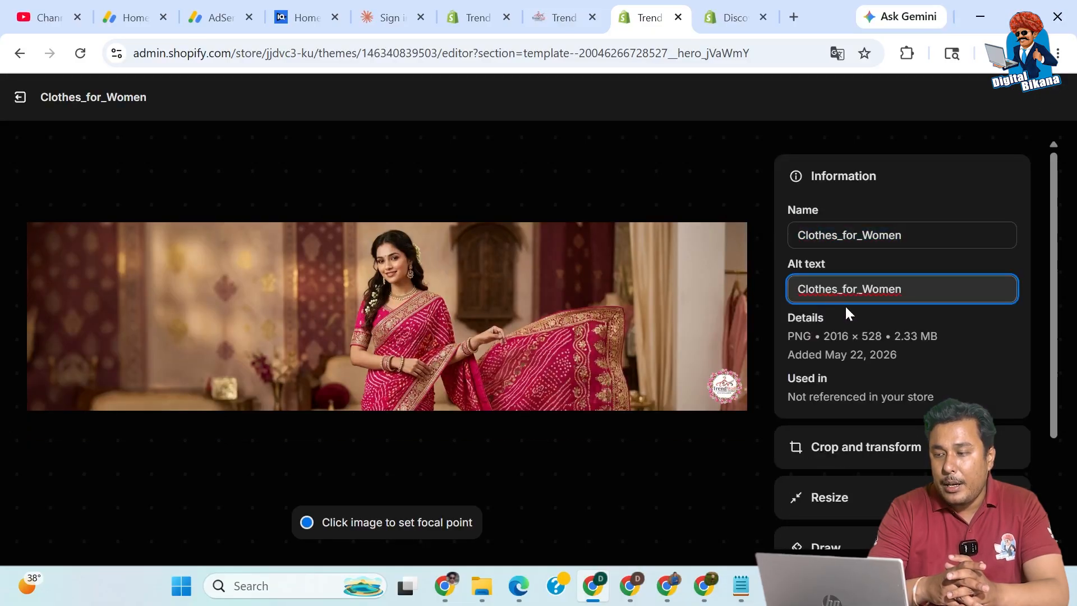
click(842, 289)
key(BackSpace)
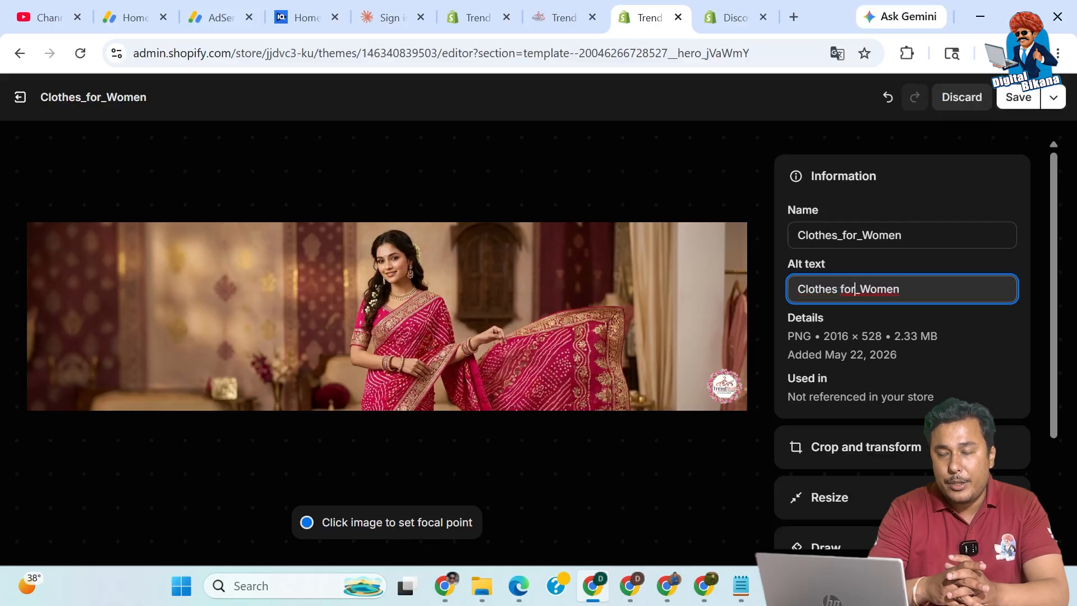
key(BackSpace)
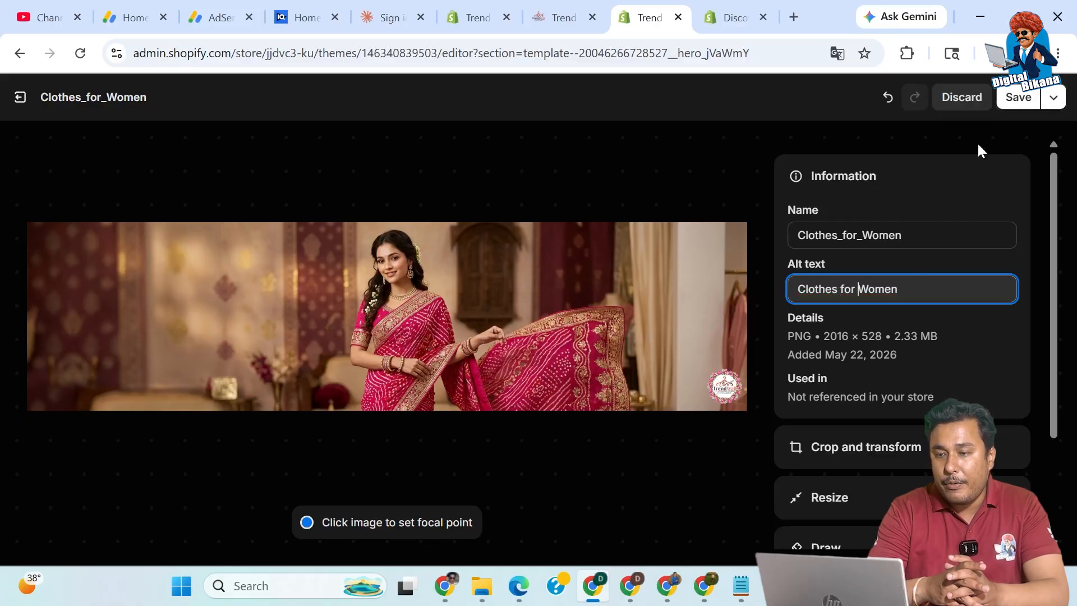
click(1006, 107)
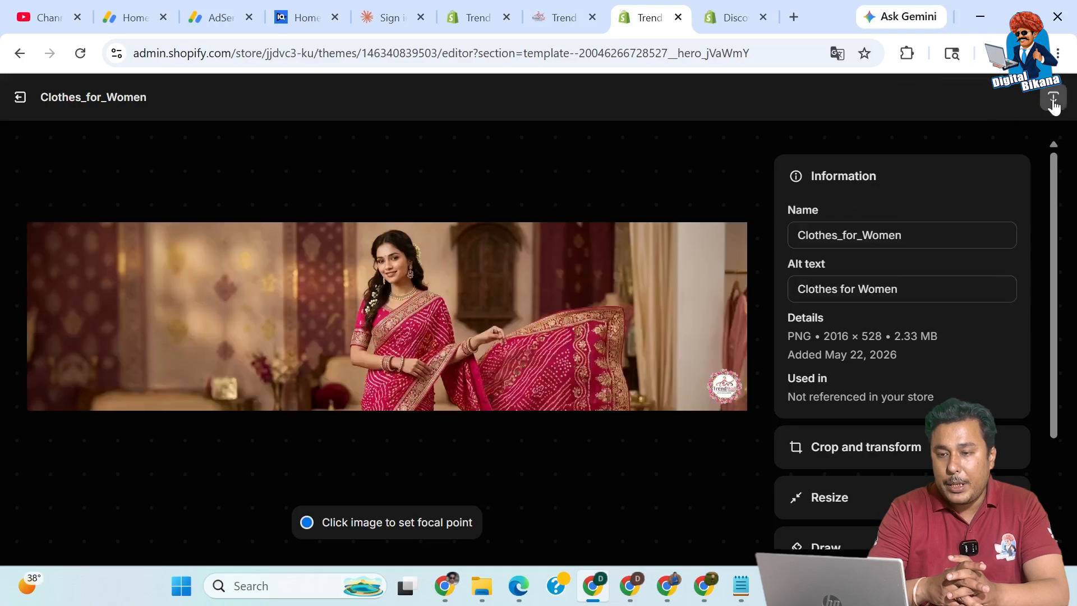
click(21, 98)
- Use the uploaded Buy_Saree_Online image as the Hero section's Media 2 image
scroll(88, 473, down, 2)
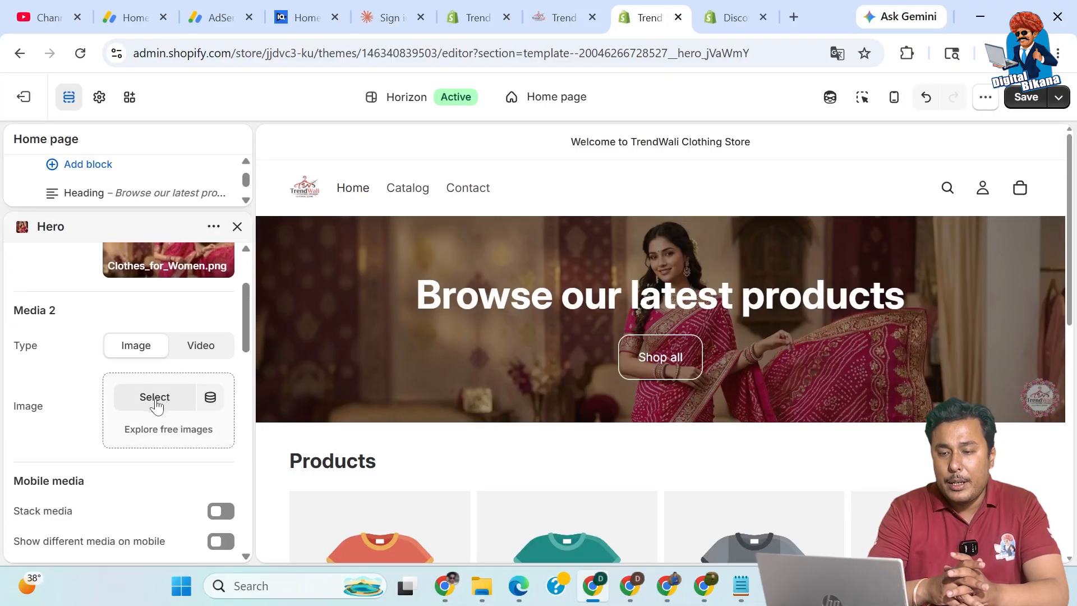
scroll(157, 404, down, 7)
scroll(157, 405, up, 3)
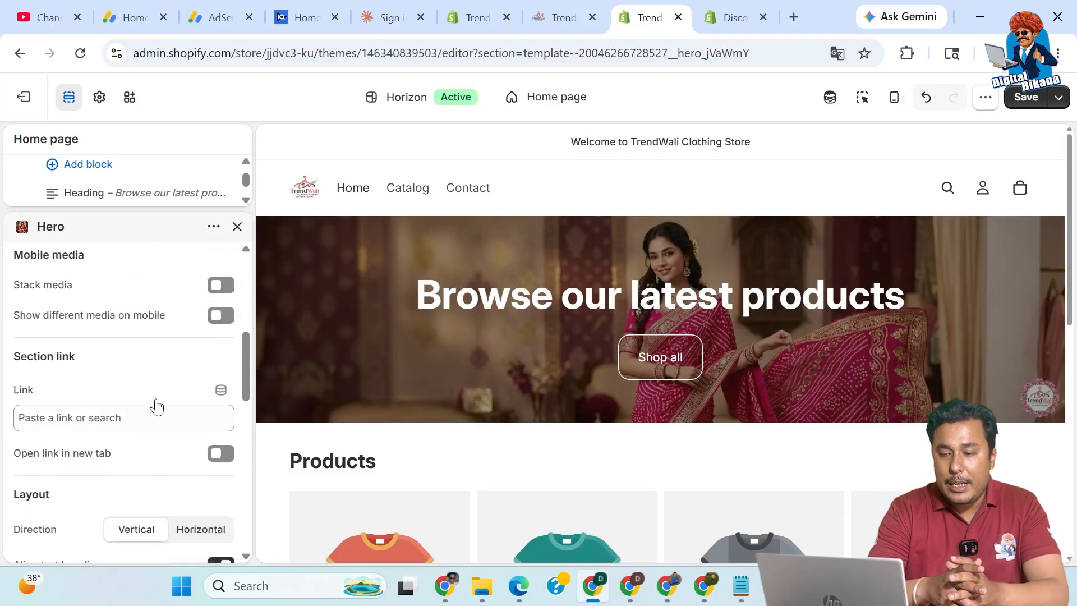
scroll(157, 405, down, 4)
scroll(157, 405, down, 5)
scroll(157, 405, up, 8)
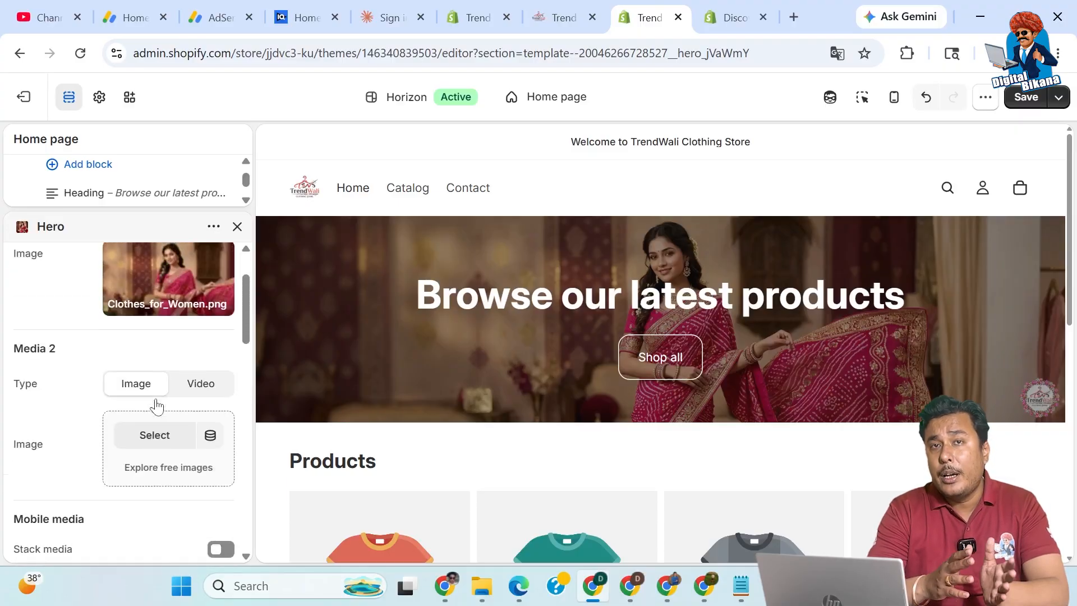
scroll(157, 405, up, 2)
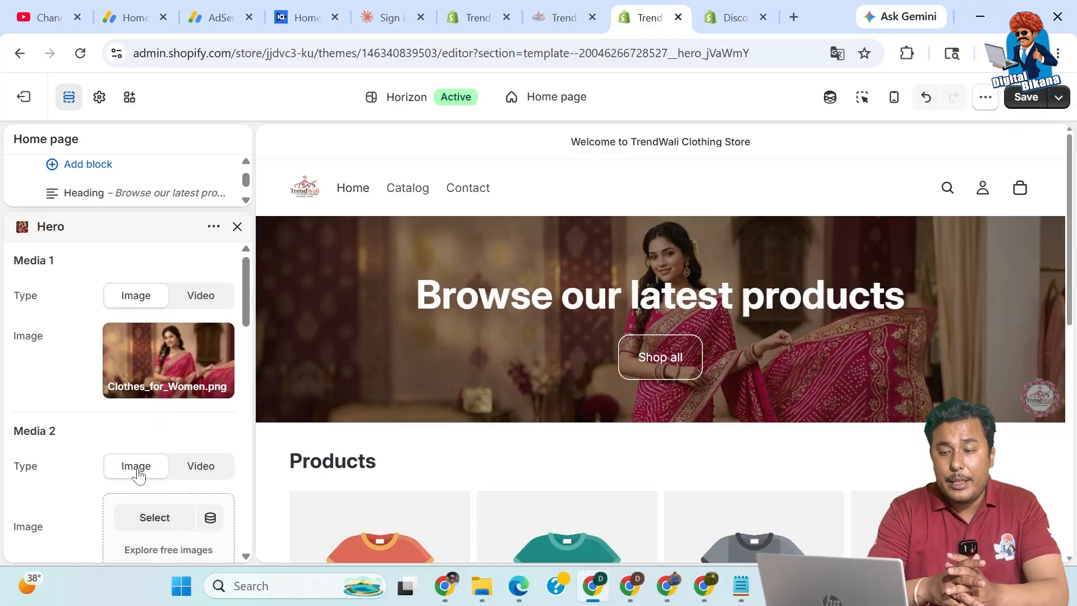
scroll(137, 473, down, 2)
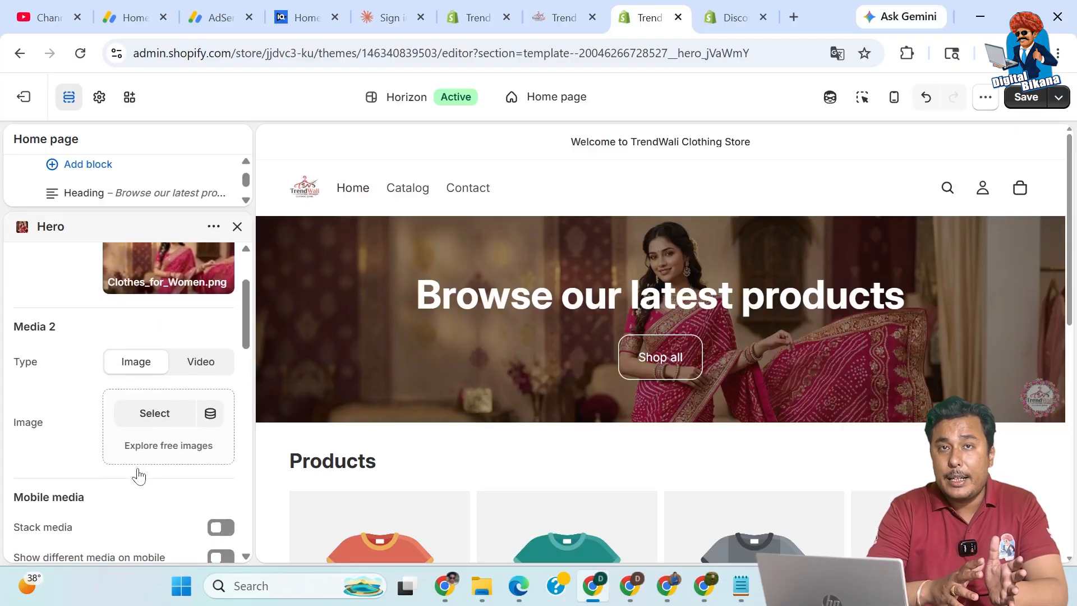
click(160, 420)
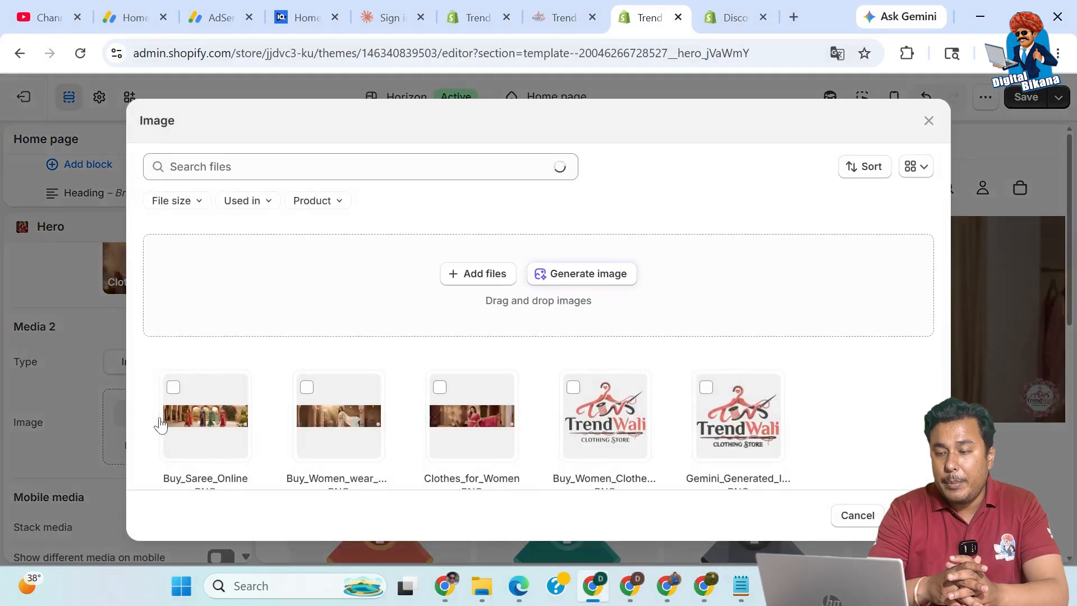
click(442, 389)
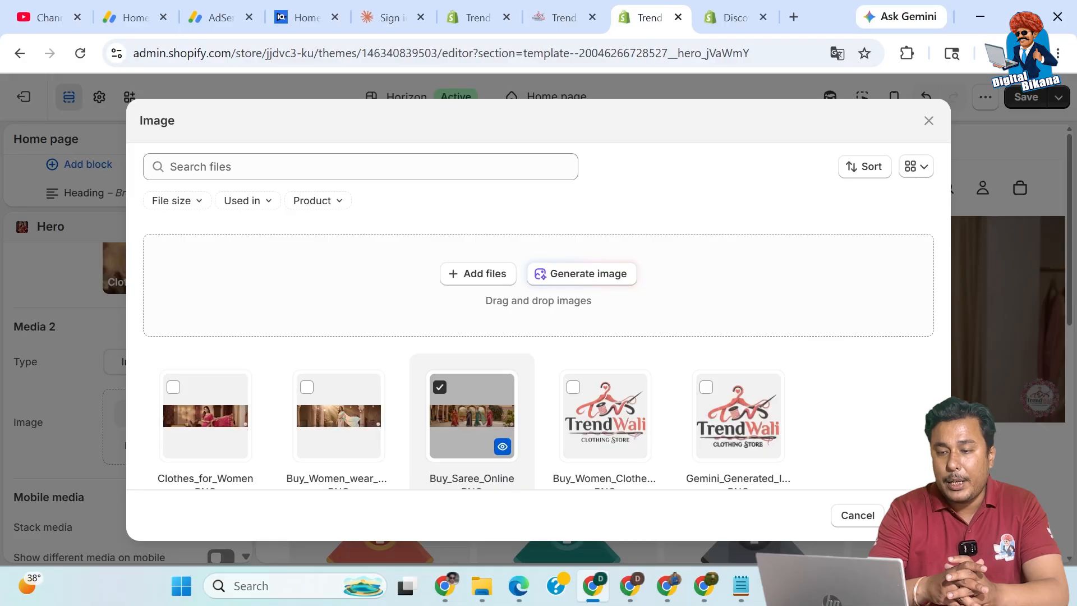
click(915, 515)
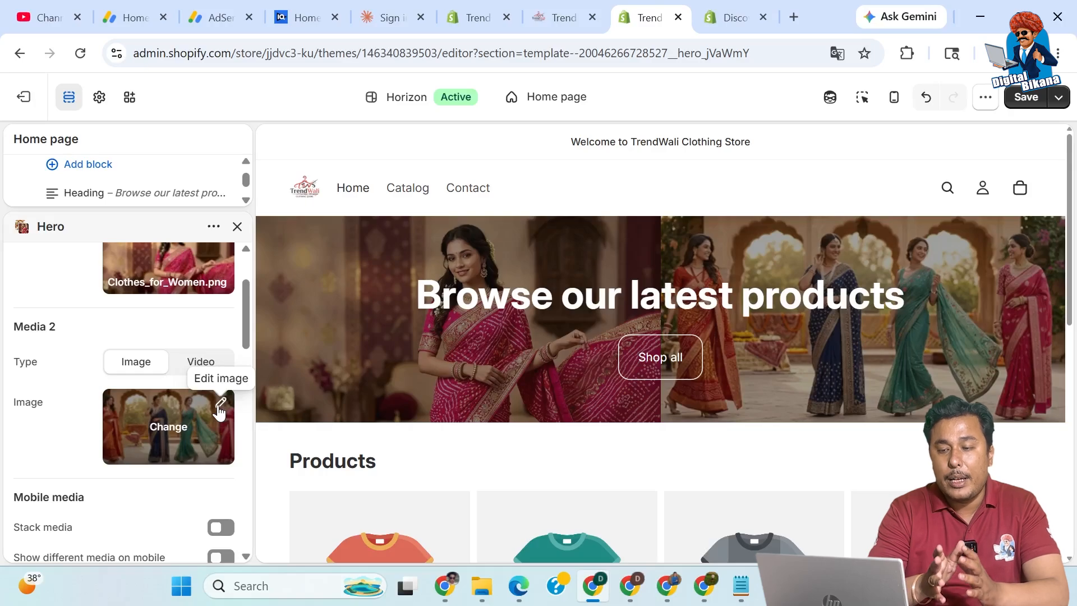
- Give the Media 2 image the alt text "Buy Saree Online", save it and return to the theme editor
click(220, 406)
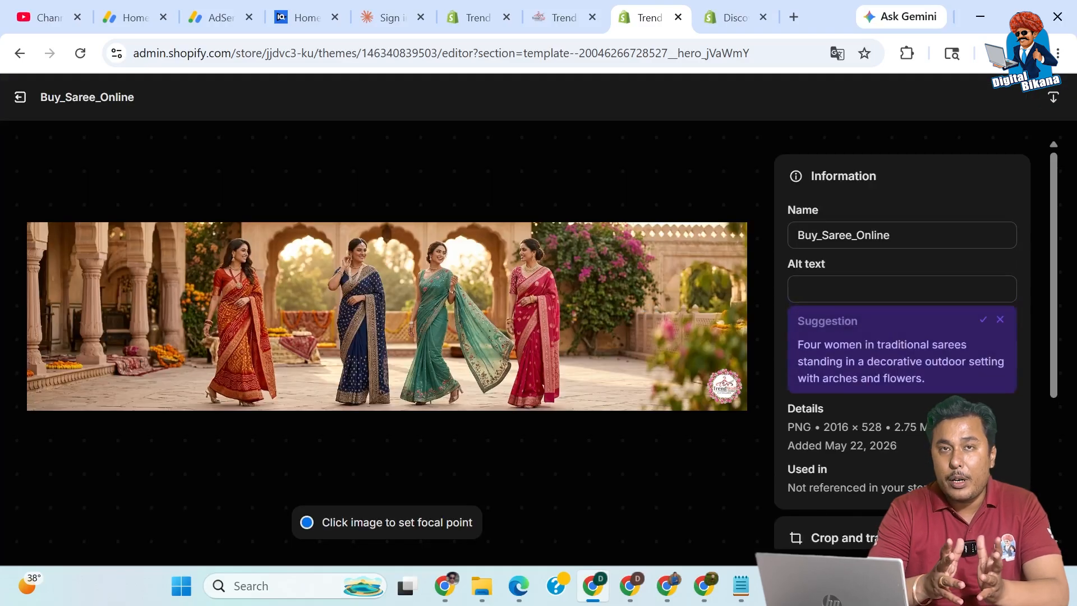
click(880, 232)
key(ctrl+c)
click(820, 314)
key(ctrl+v)
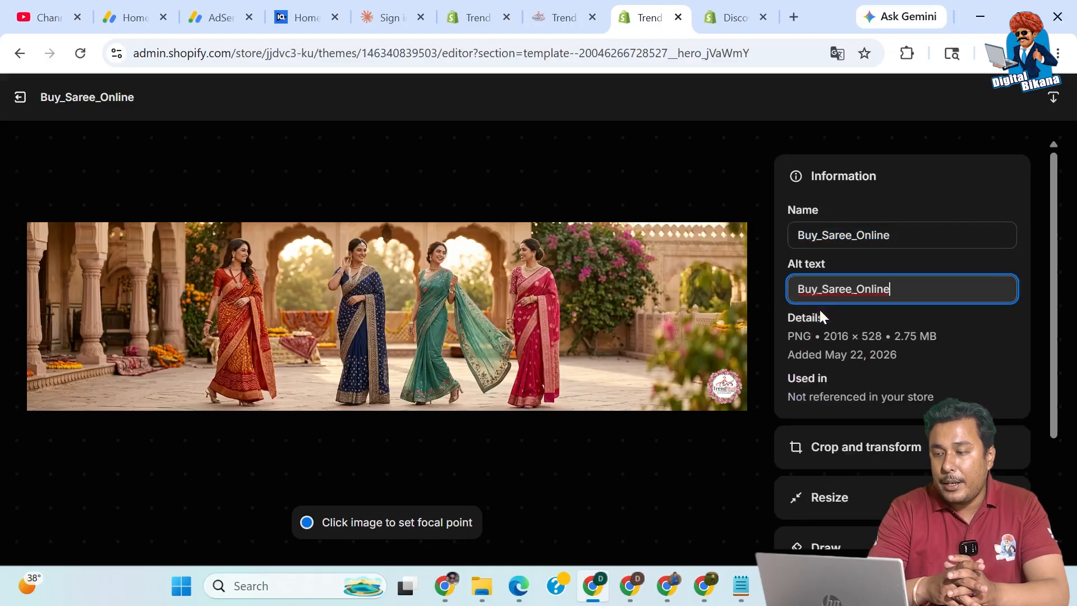
click(821, 289)
key(BackSpace)
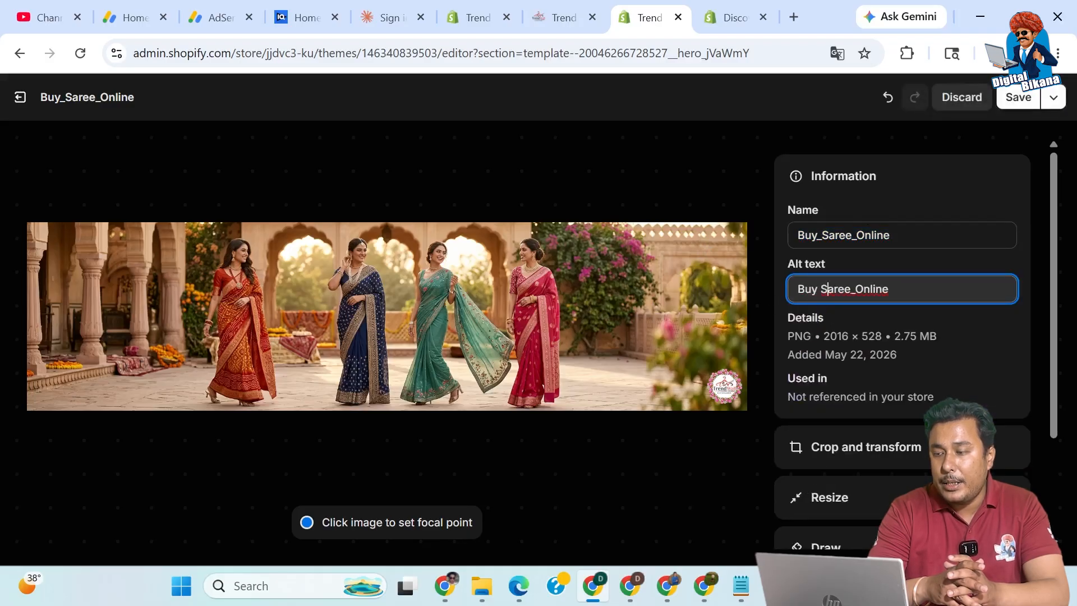
click(855, 288)
key(BackSpace)
click(1013, 97)
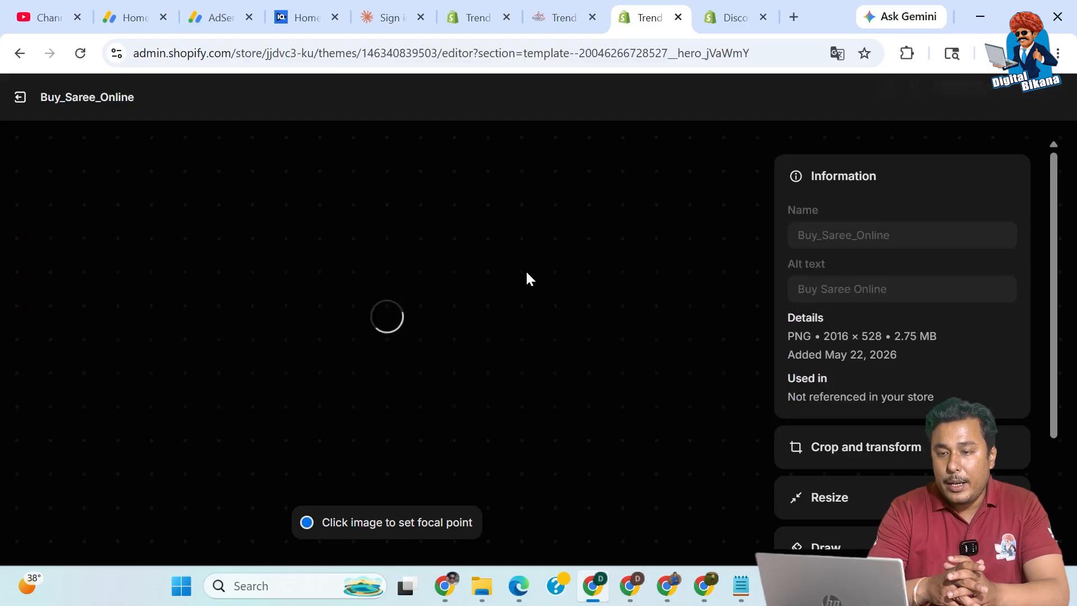
click(19, 97)
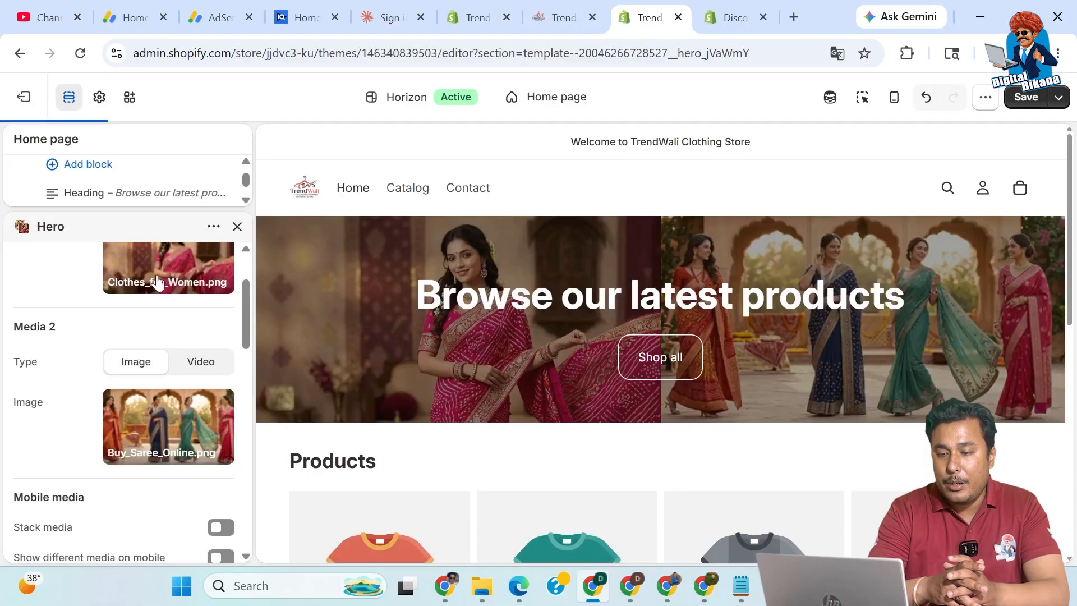
- Switch the Hero section's Stack media option for mobile on and back off
scroll(72, 406, up, 2)
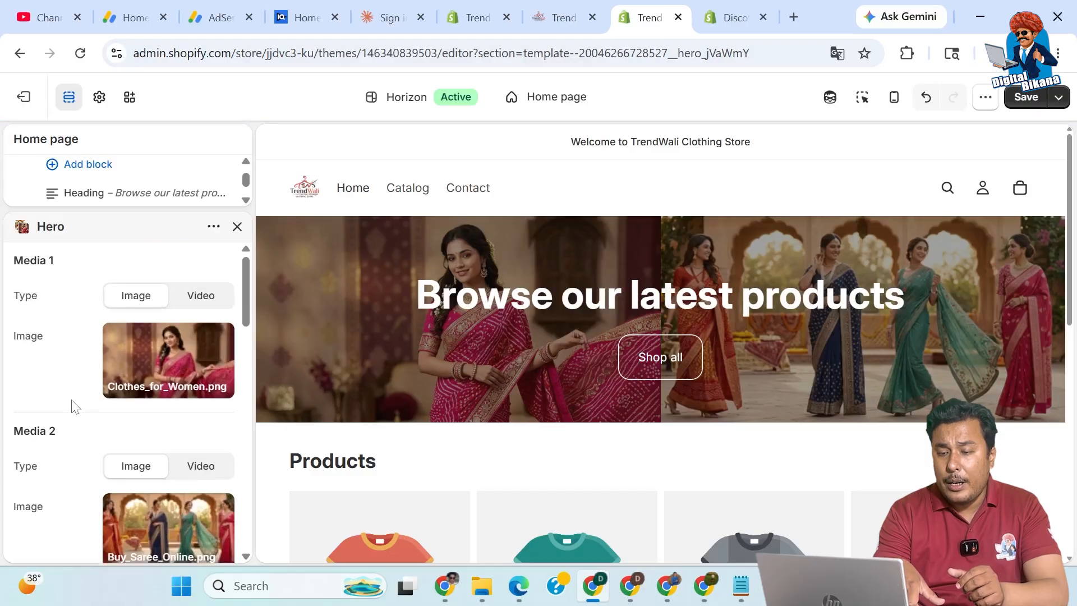
scroll(67, 471, down, 4)
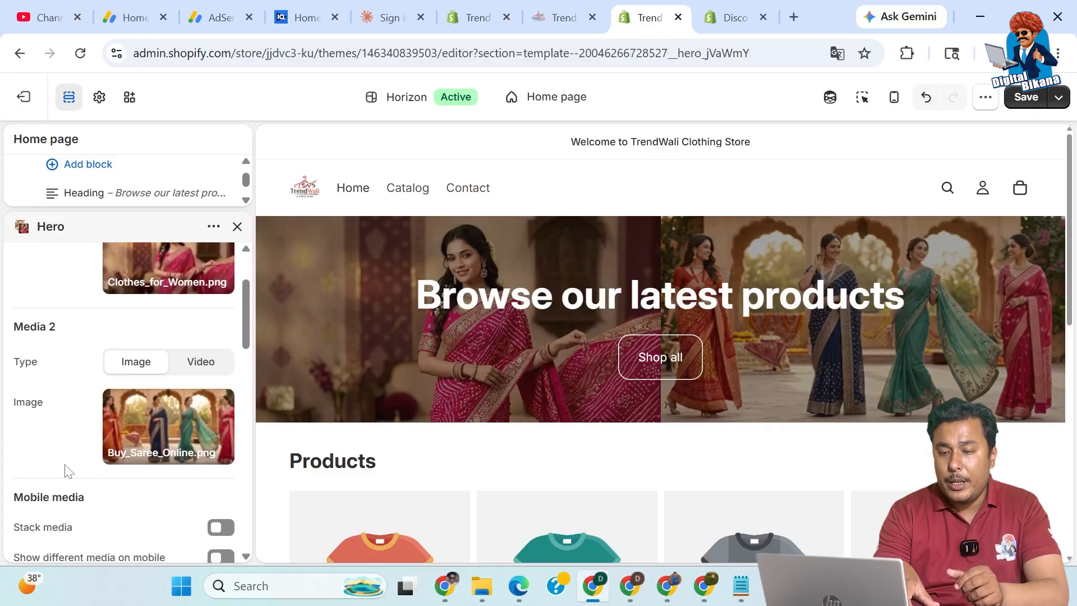
click(224, 402)
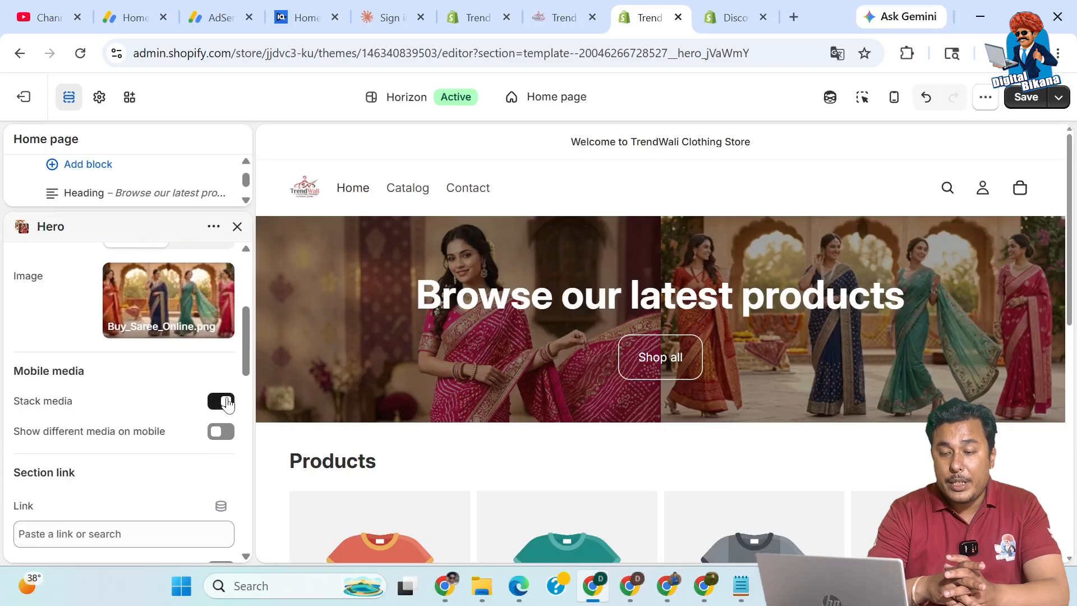
click(221, 402)
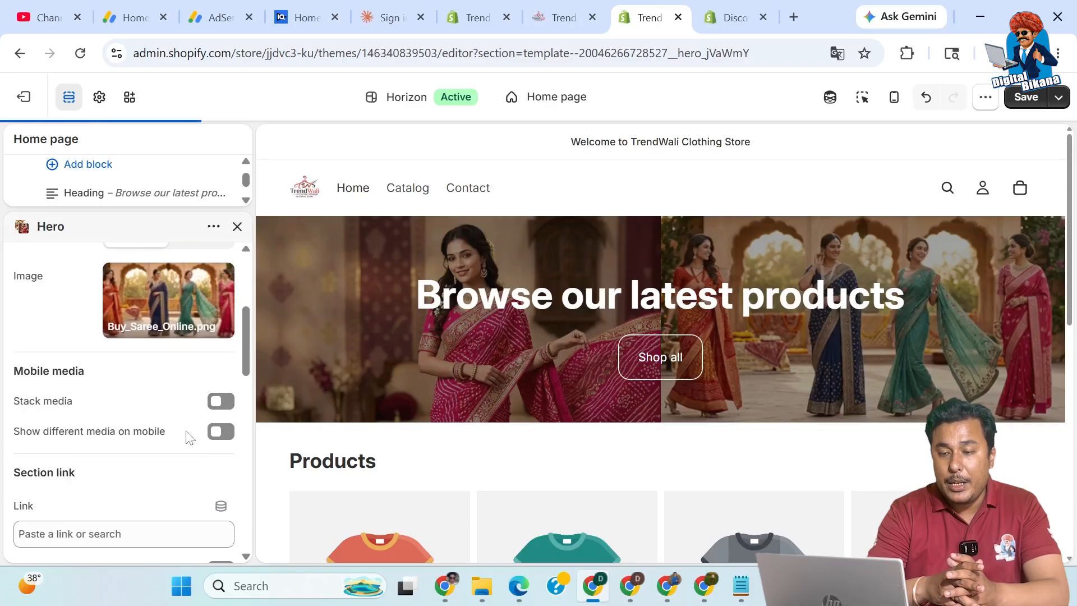
- Link the Hero section to All products
scroll(180, 475, down, 1)
scroll(180, 474, down, 2)
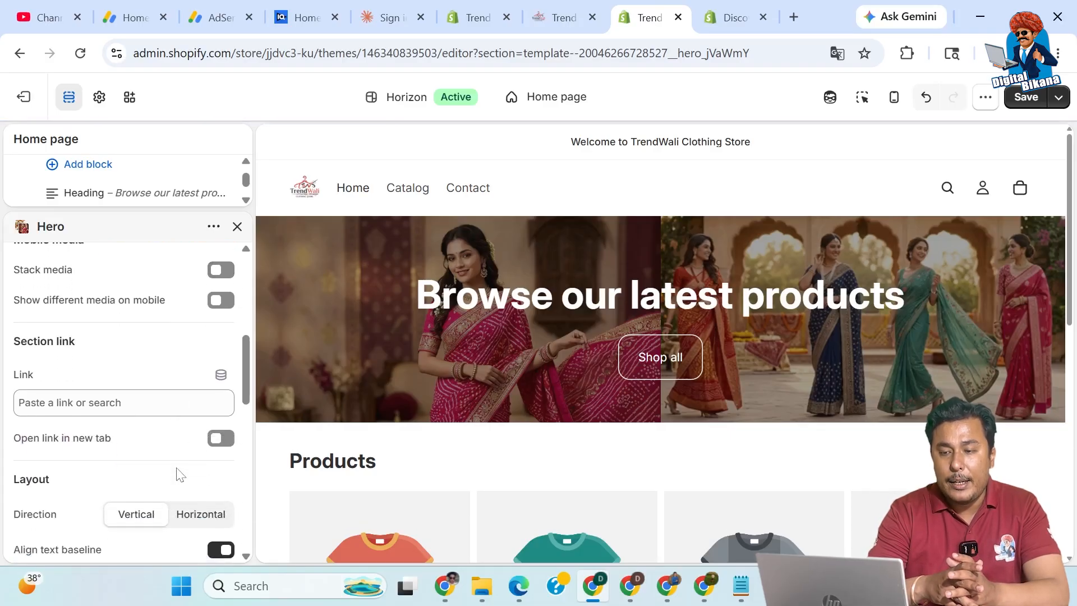
scroll(180, 474, down, 1)
click(112, 361)
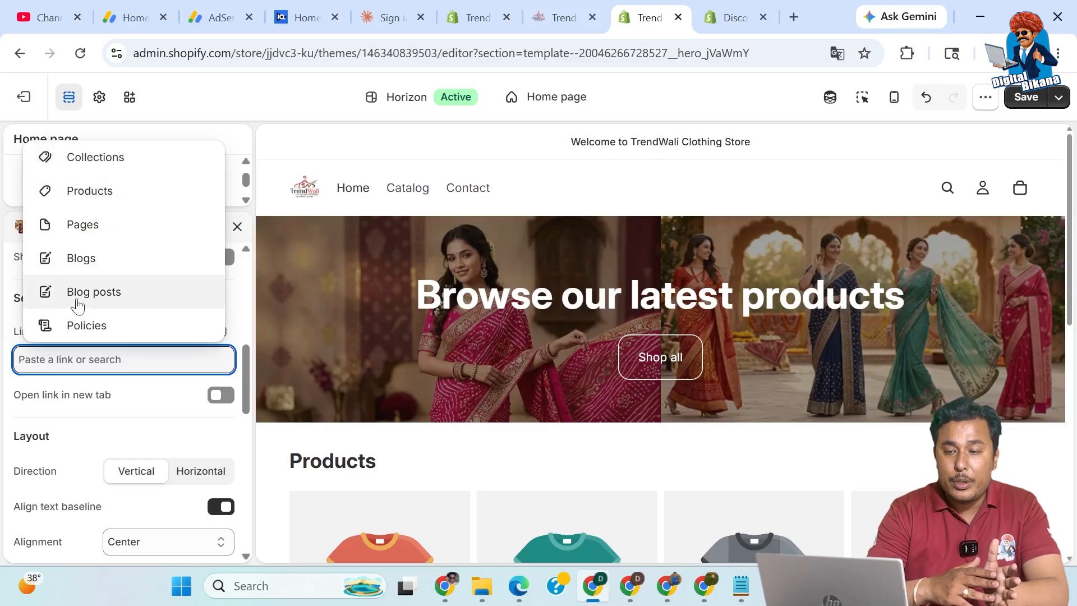
click(89, 193)
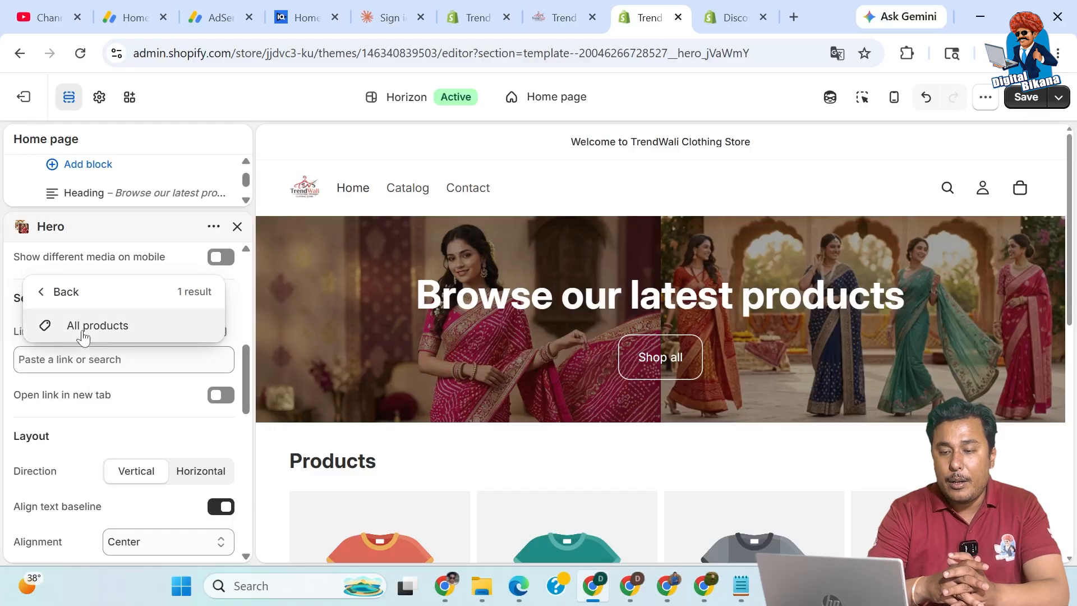
click(84, 331)
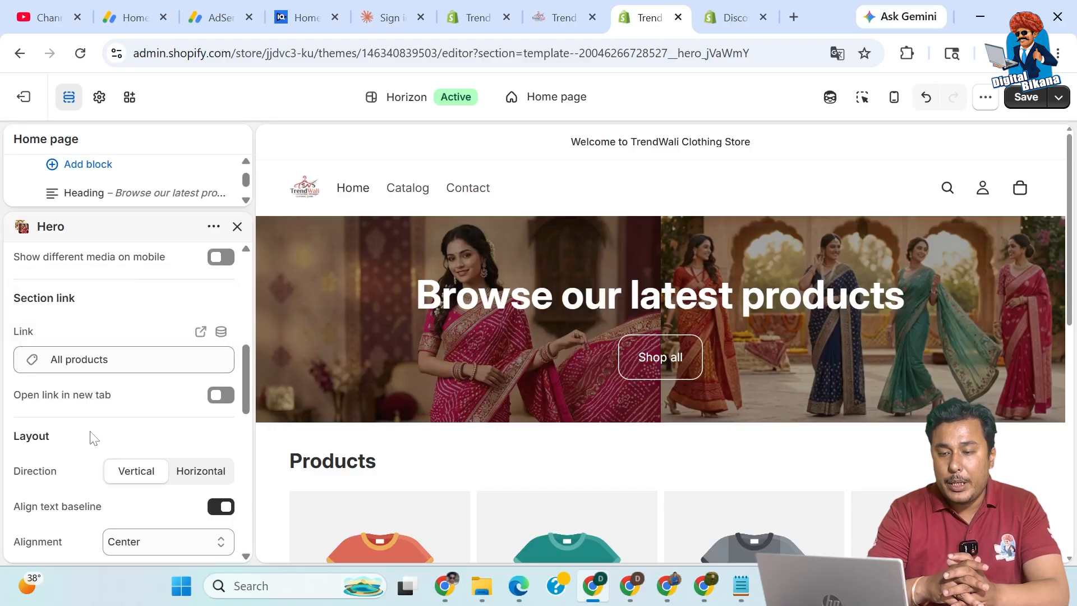
- Try the Horizontal layout direction for the Hero section and switch it back to Vertical
scroll(93, 439, down, 1)
scroll(93, 438, down, 1)
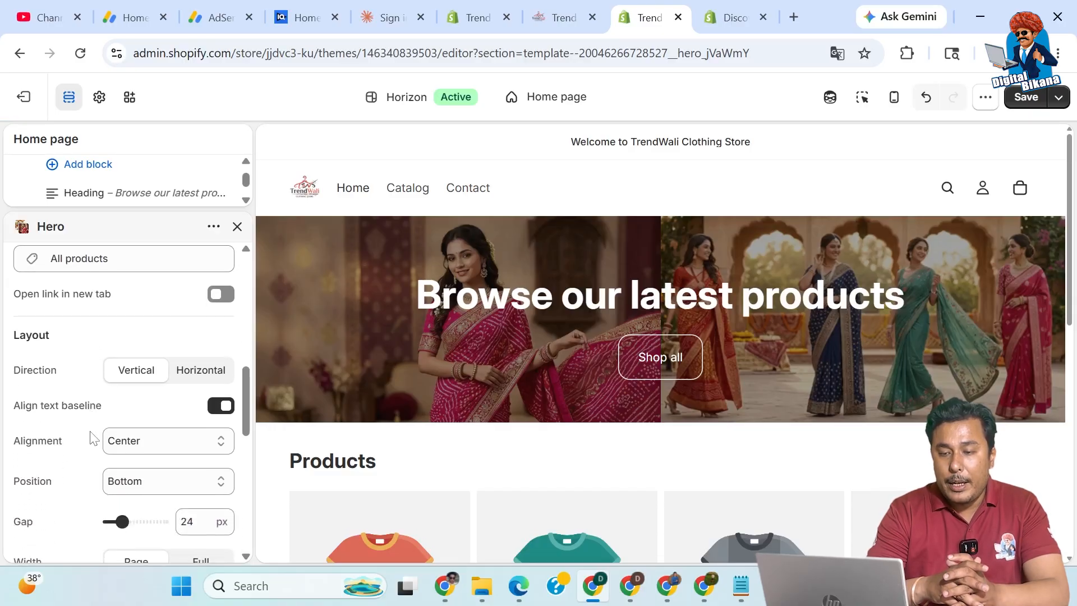
scroll(93, 438, down, 1)
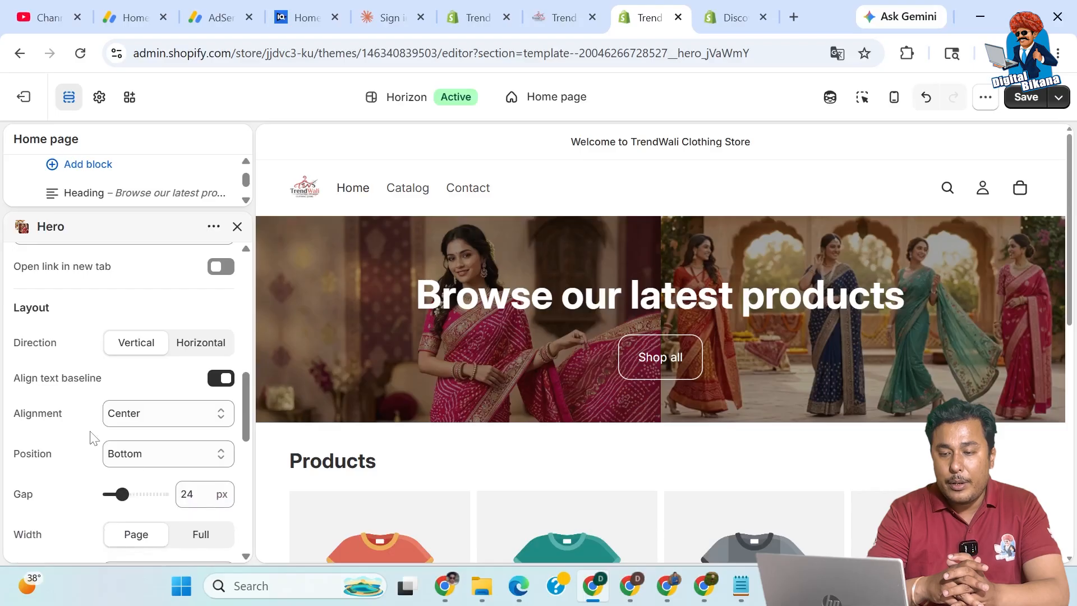
scroll(102, 415, down, 1)
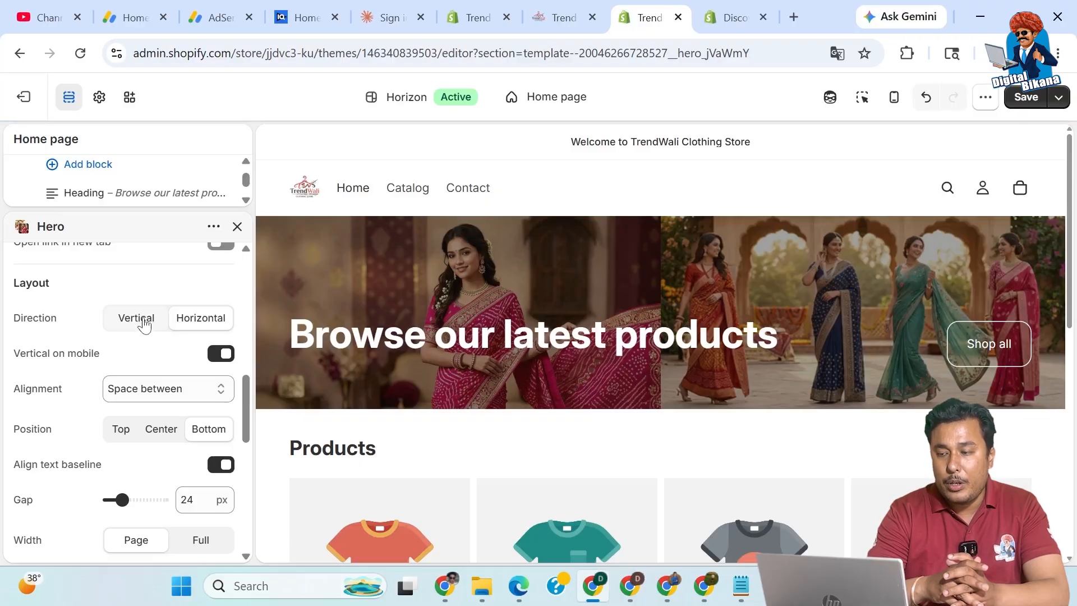
click(144, 323)
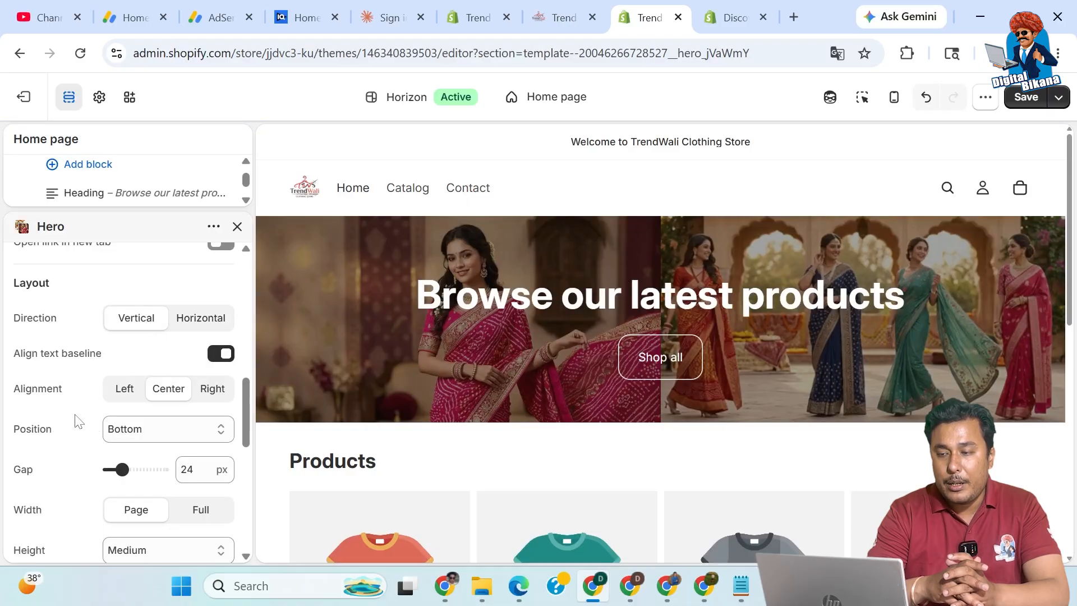
- Try the Full screen height and the Full width on the Hero section, returning them to Medium and Page
scroll(78, 422, down, 1)
scroll(95, 418, down, 1)
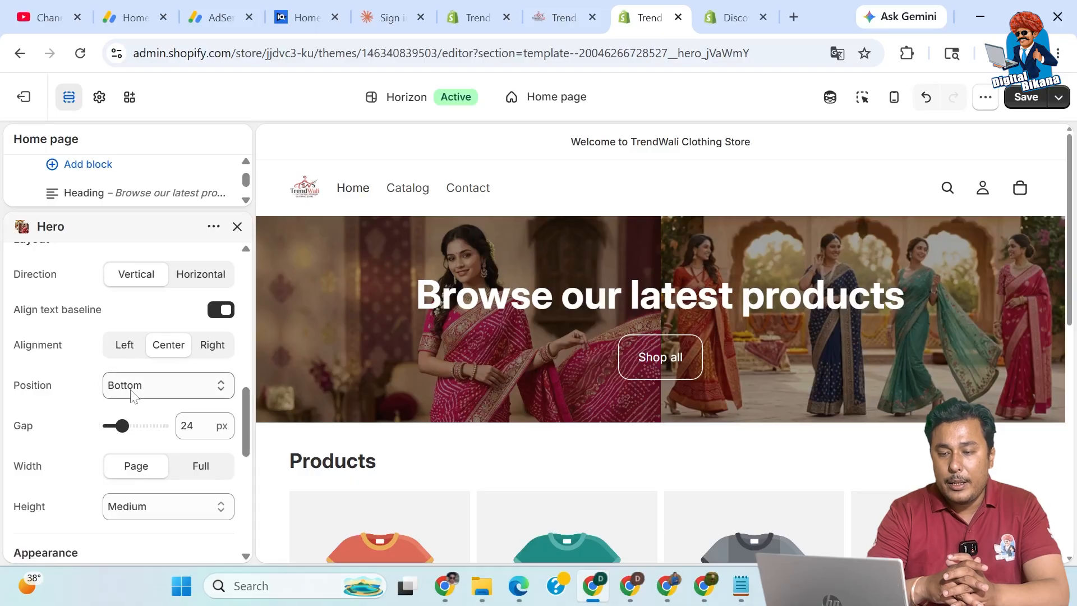
scroll(91, 448, up, 2)
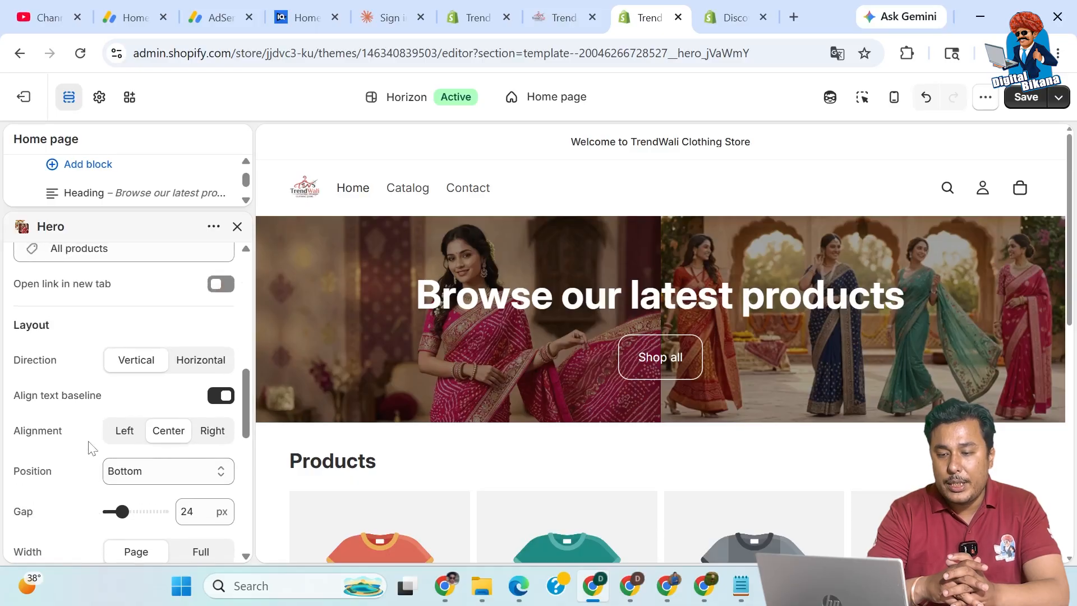
scroll(91, 448, down, 3)
scroll(92, 448, down, 1)
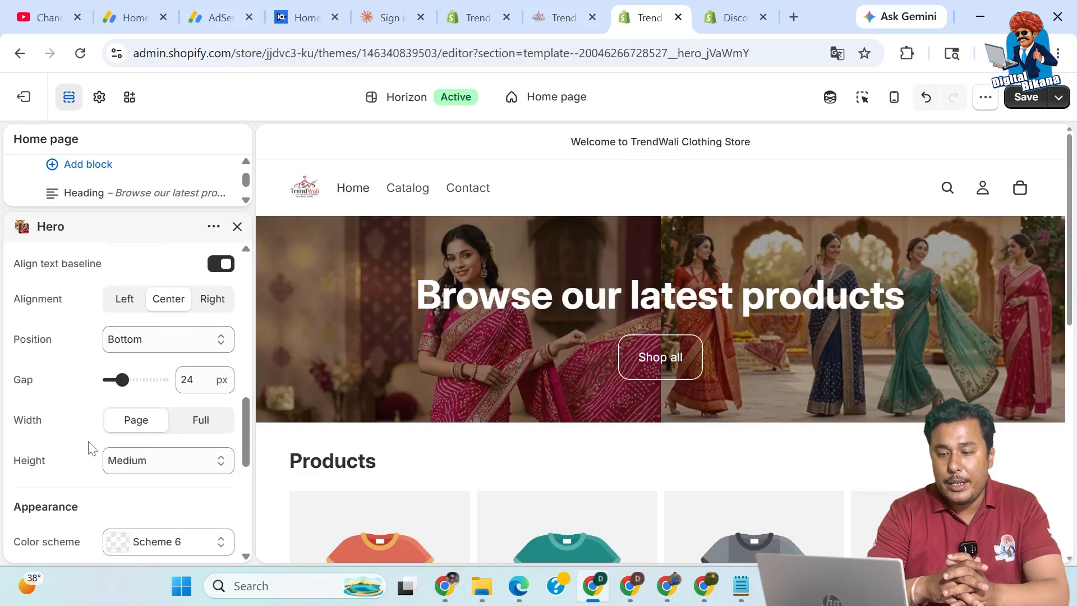
click(138, 463)
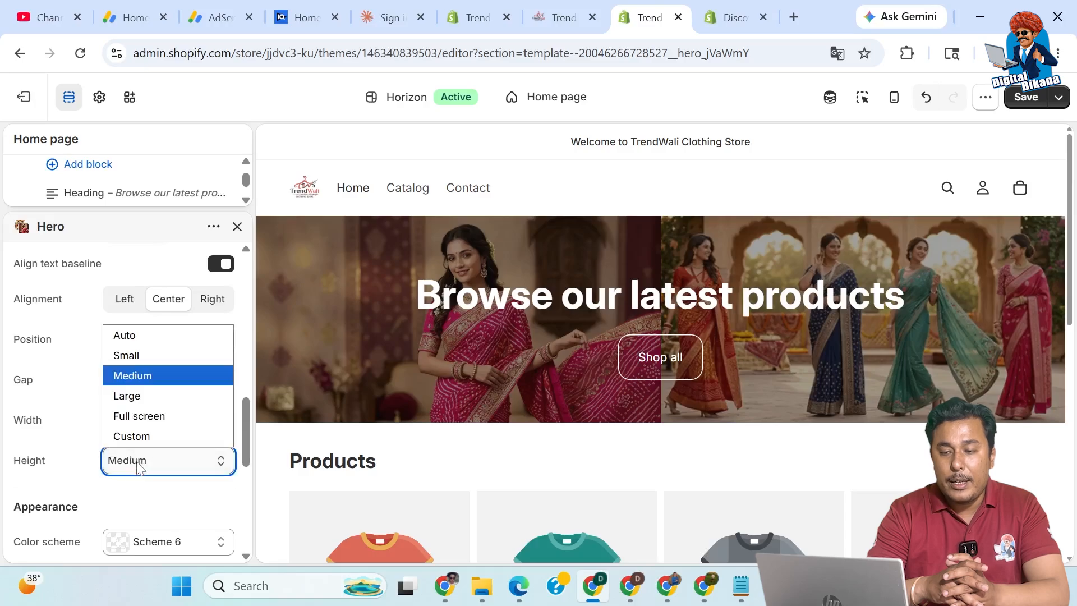
click(134, 417)
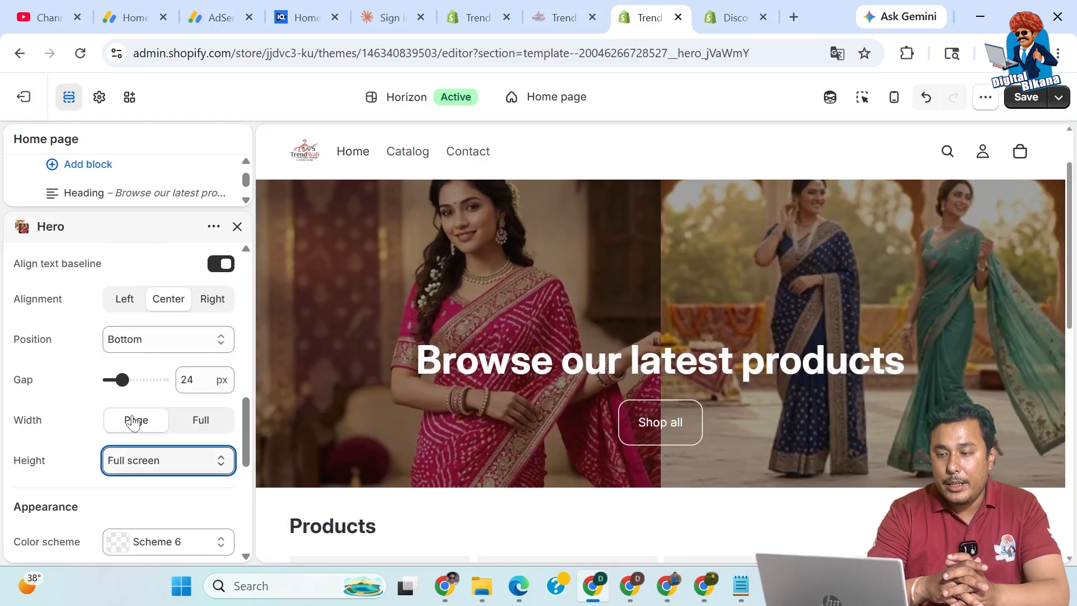
click(141, 460)
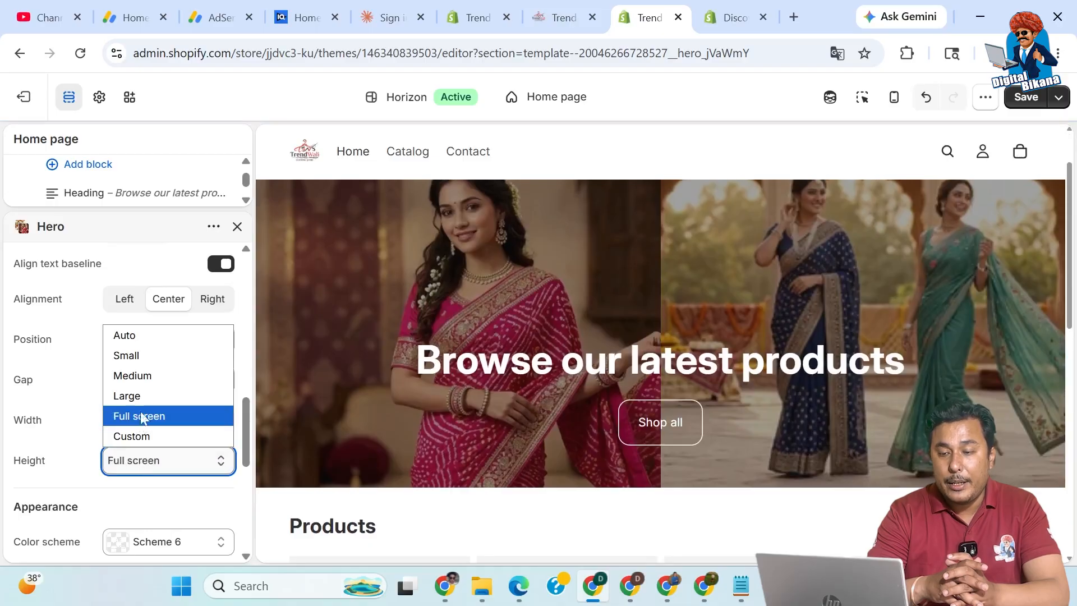
click(139, 376)
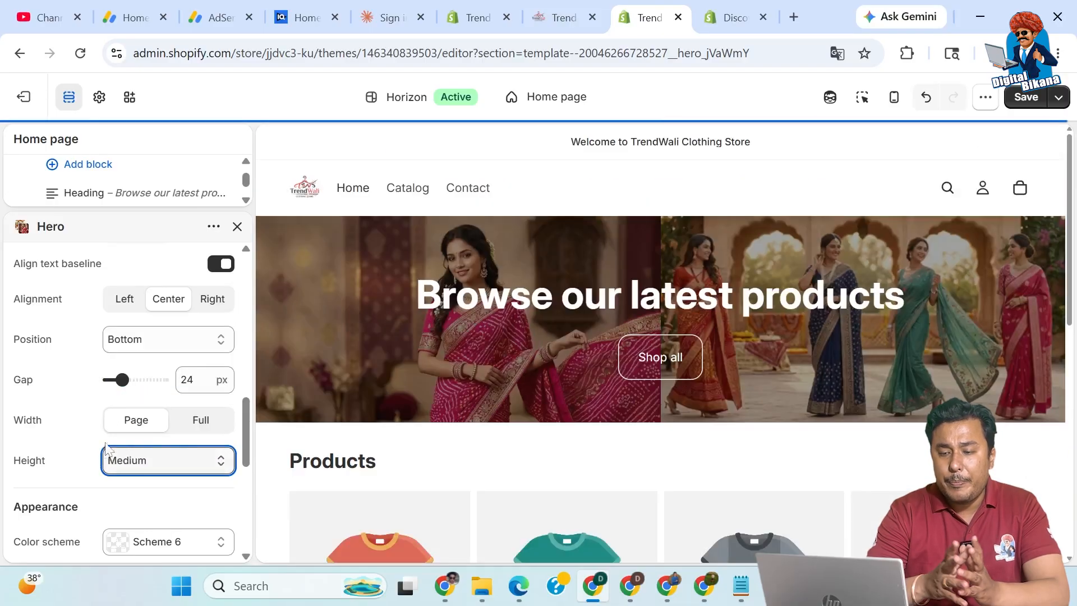
click(189, 432)
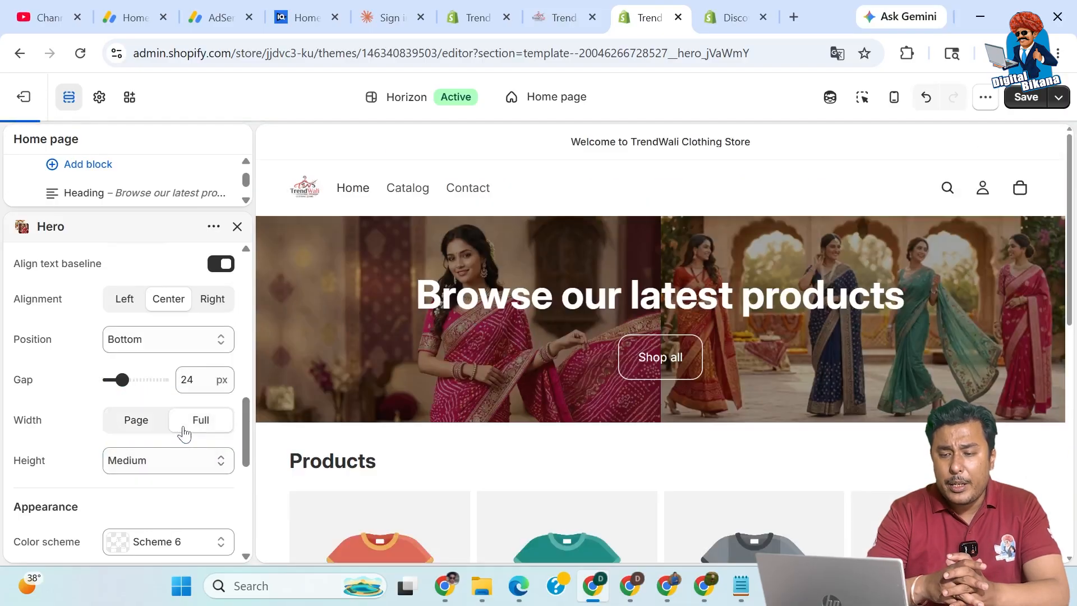
click(147, 426)
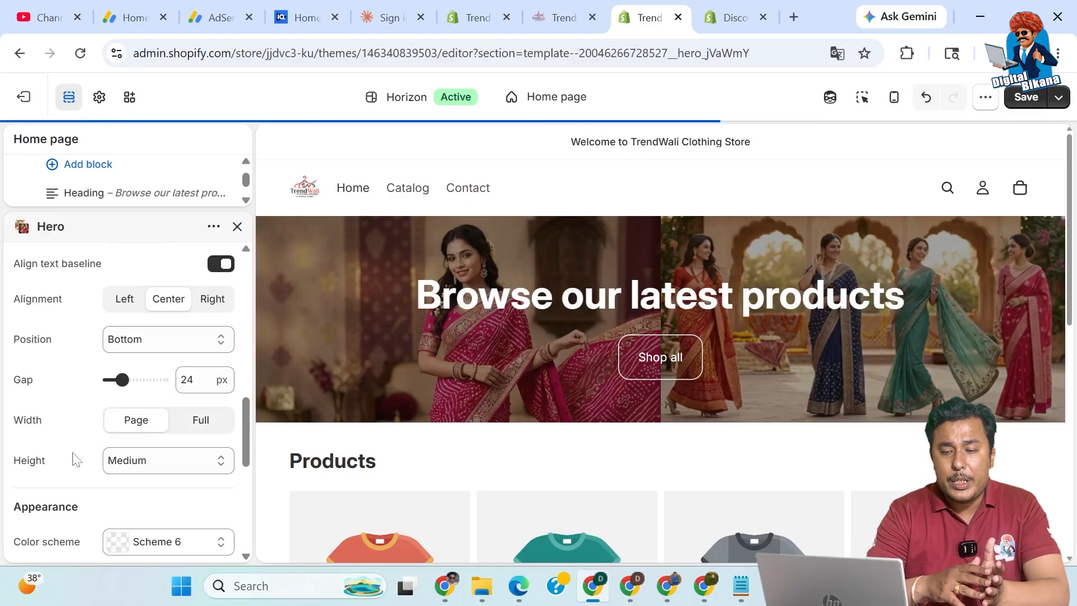
- Try a white overlay color on the Hero section and settle on the nearly transparent black #0000000F
scroll(77, 460, down, 1)
scroll(78, 460, down, 1)
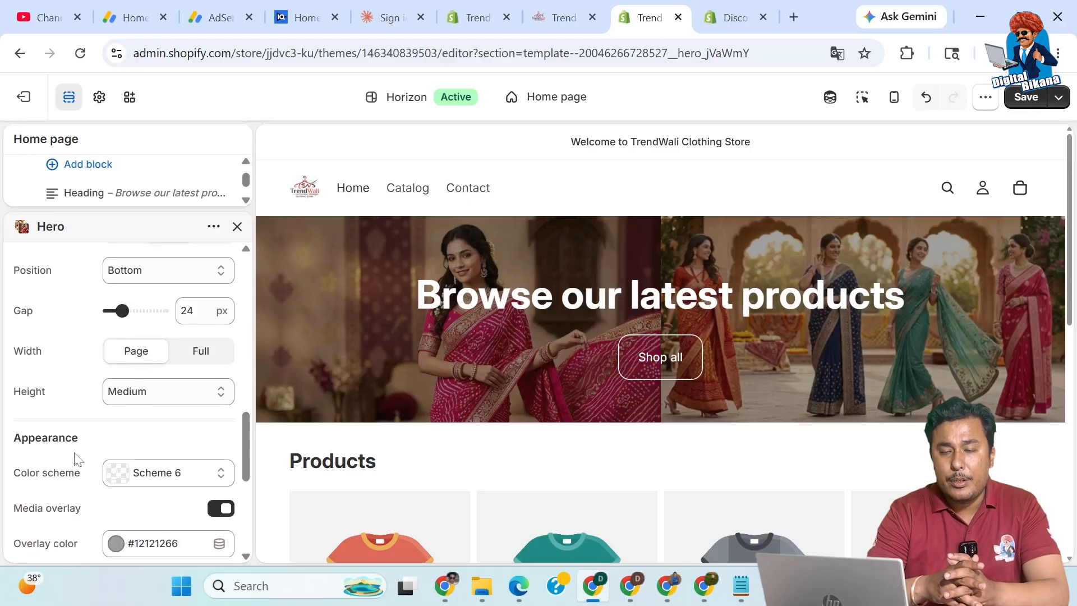
scroll(77, 459, up, 2)
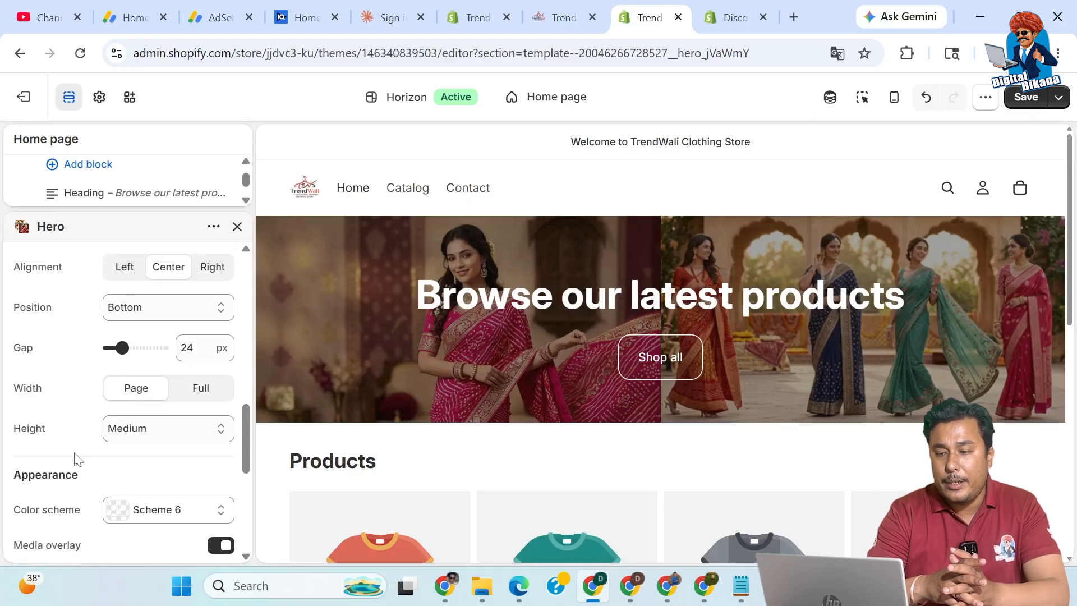
scroll(77, 460, down, 2)
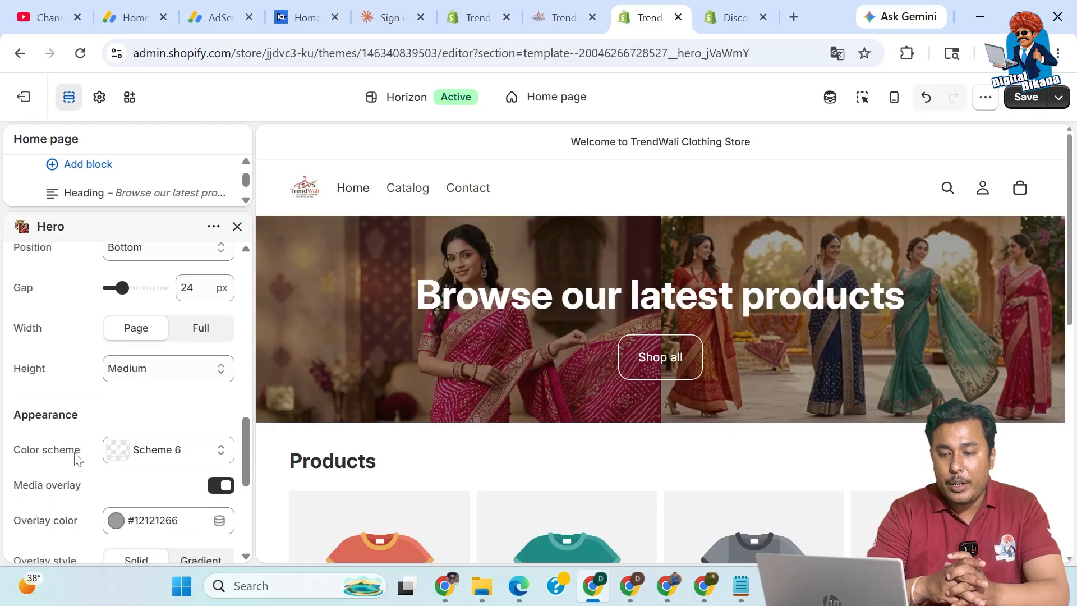
scroll(78, 460, down, 1)
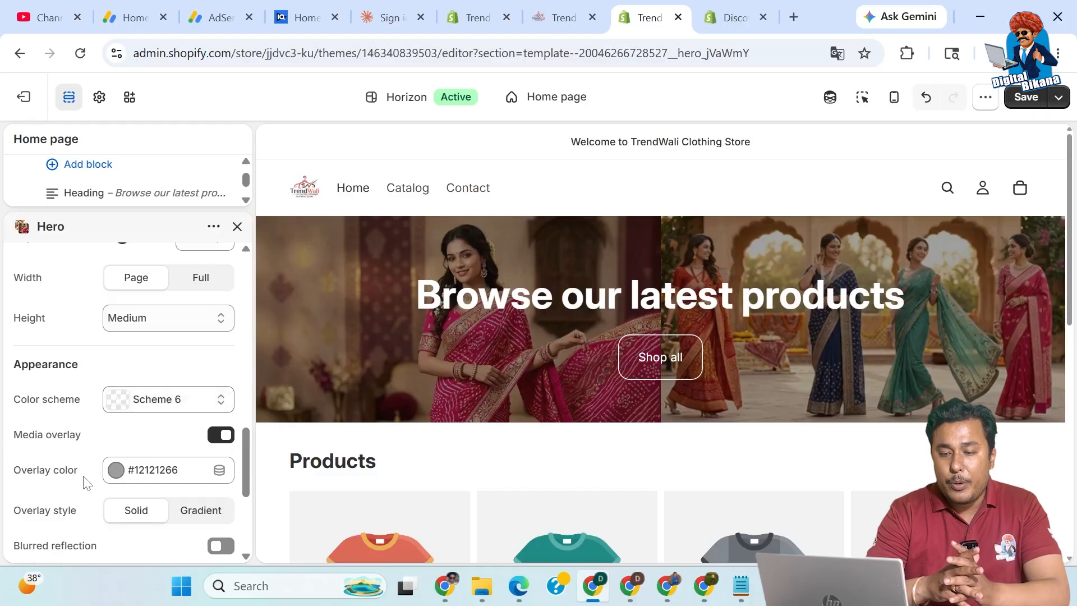
scroll(85, 481, down, 1)
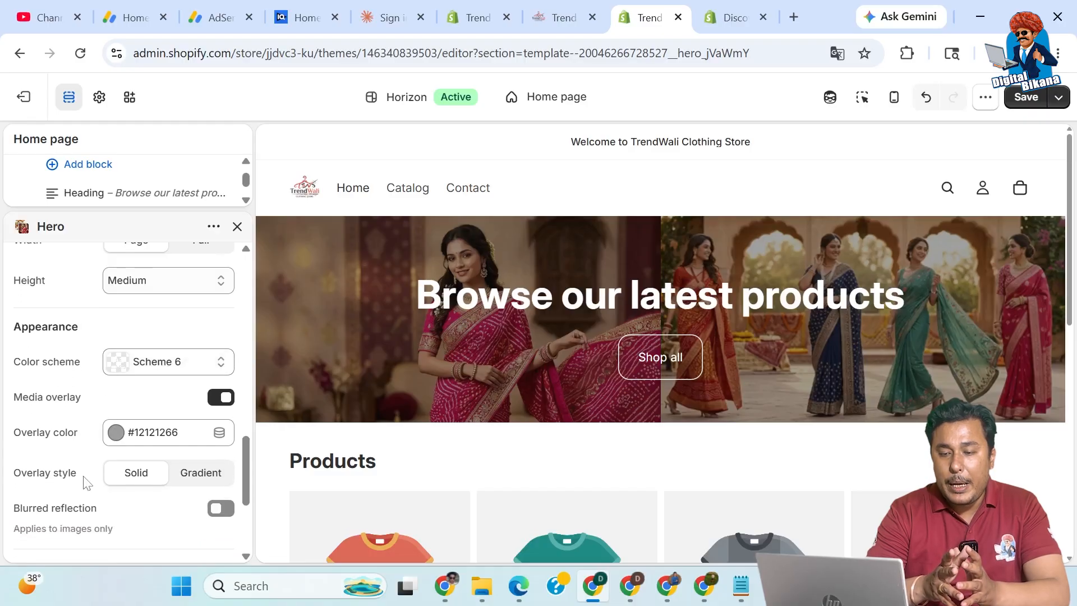
click(116, 431)
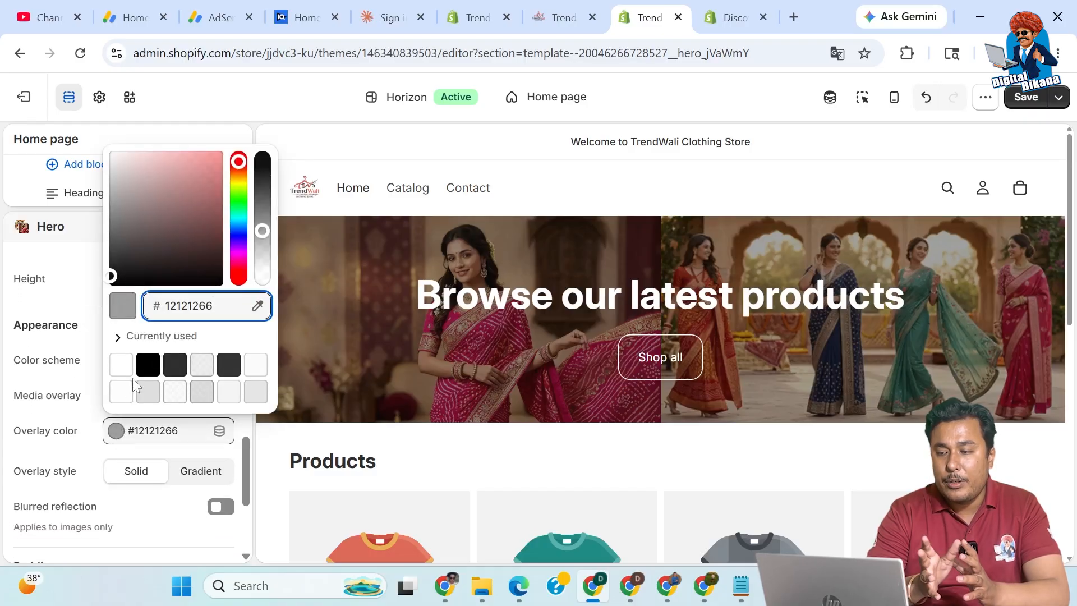
key(ctrl+a)
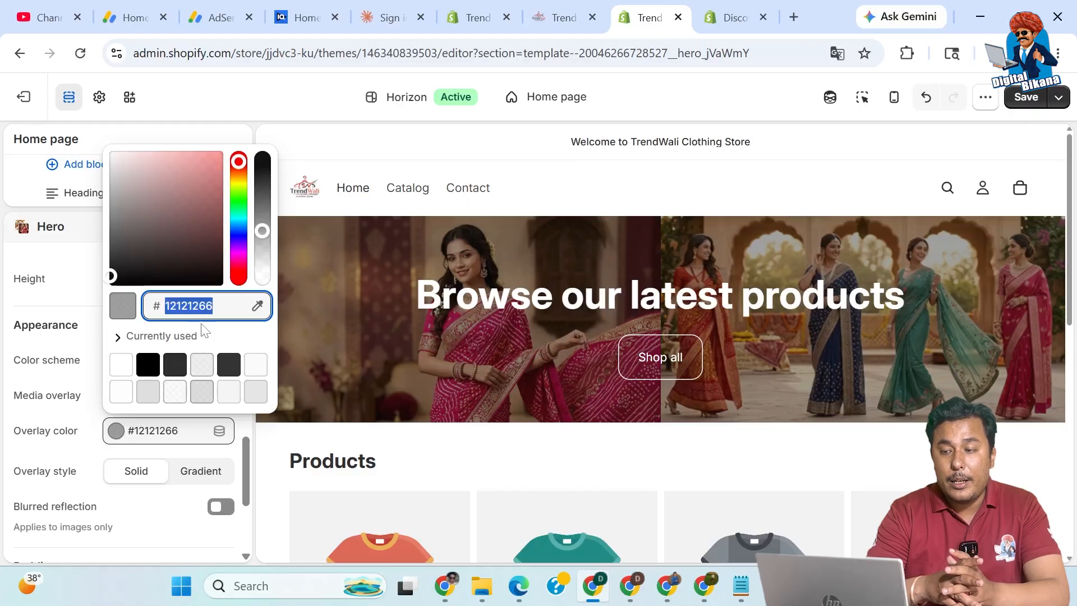
click(126, 365)
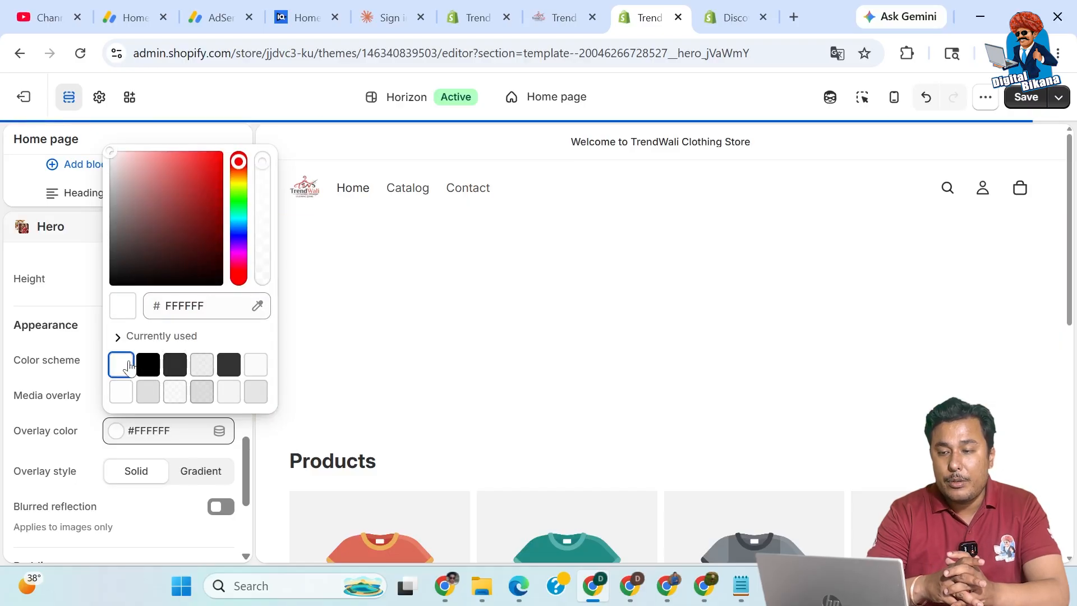
click(203, 367)
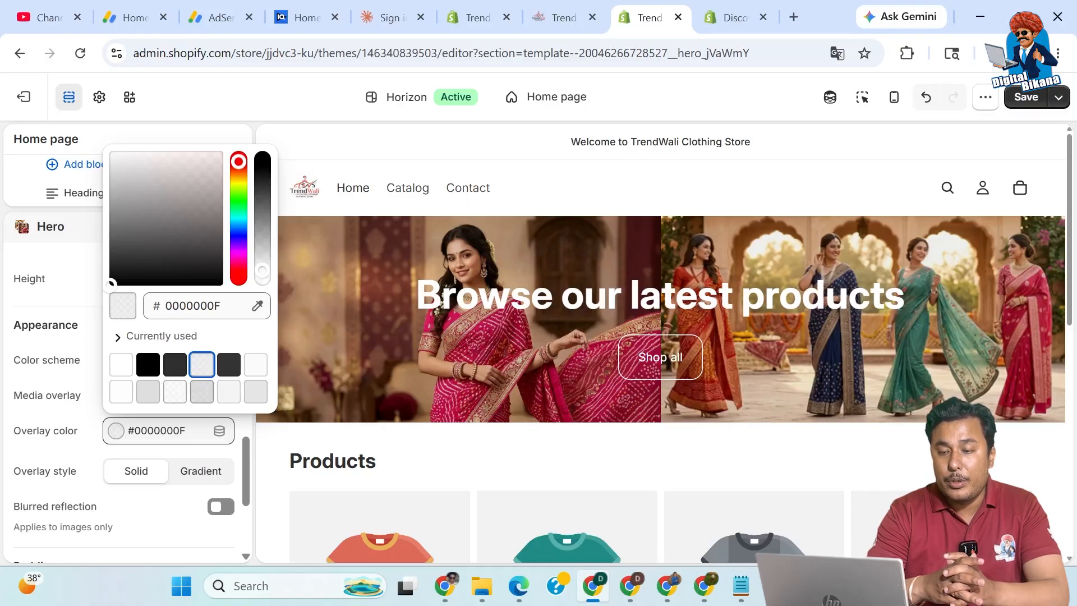
click(79, 394)
- Set the Hero section's top and bottom padding to 100 px each, trying 51 px for the top first
scroll(75, 443, down, 2)
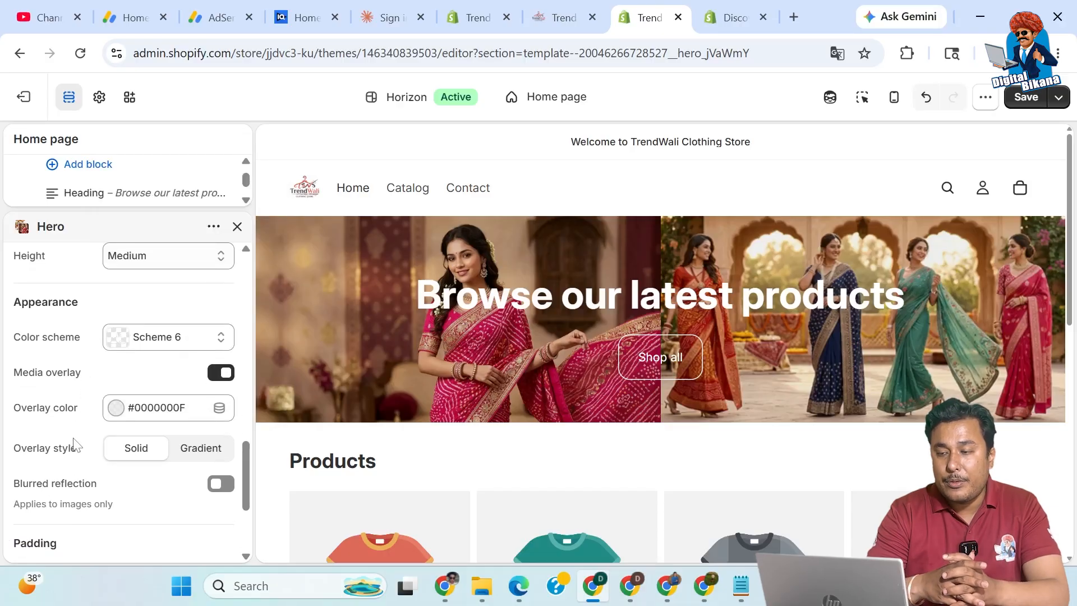
scroll(76, 443, down, 2)
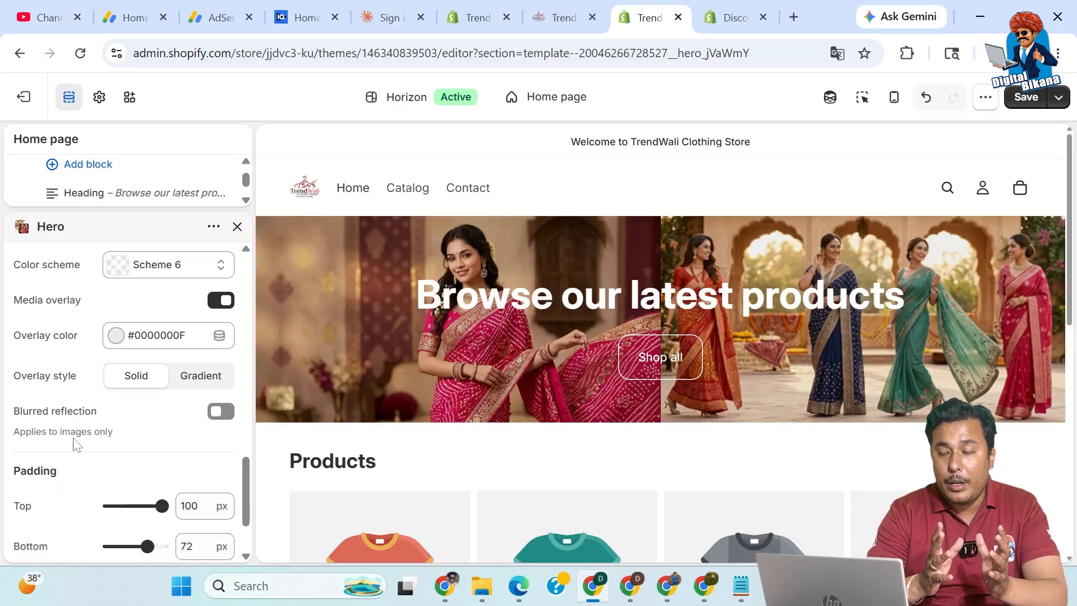
scroll(77, 445, down, 1)
scroll(77, 445, down, 1)
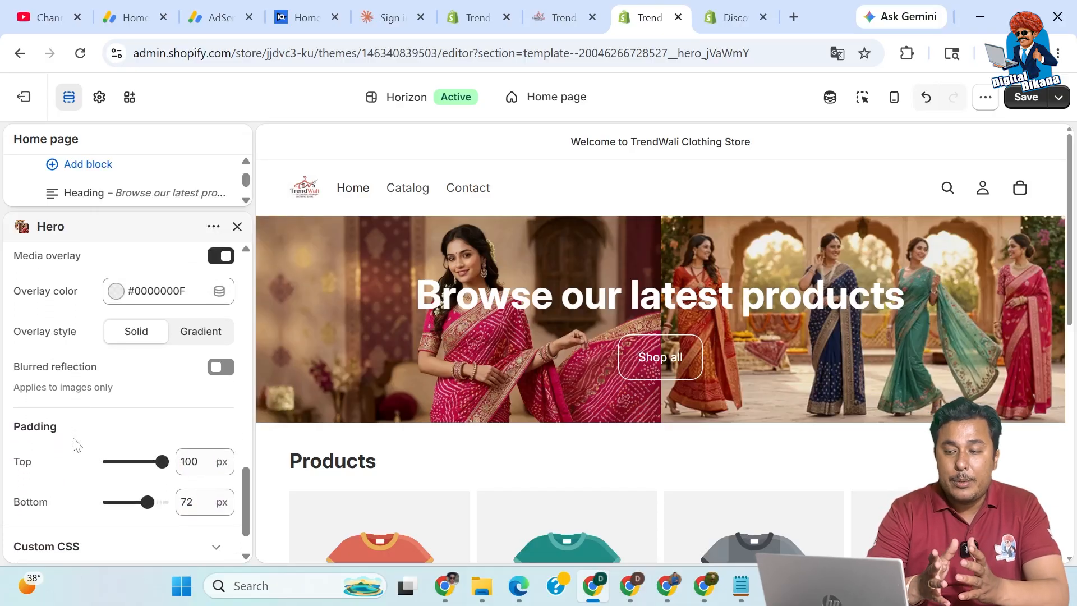
scroll(77, 445, down, 2)
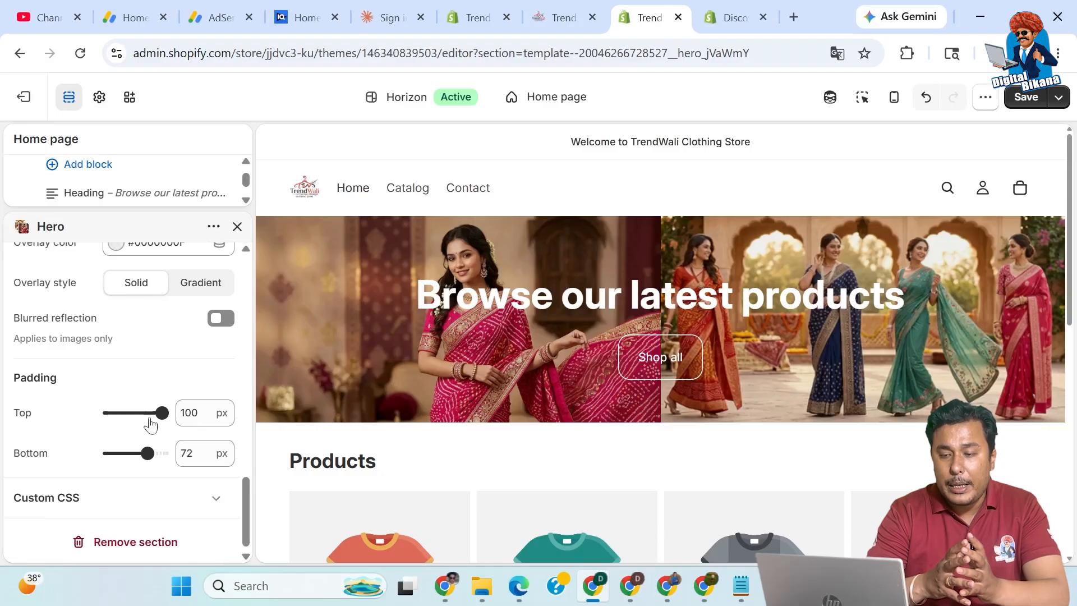
drag(161, 413, 135, 413)
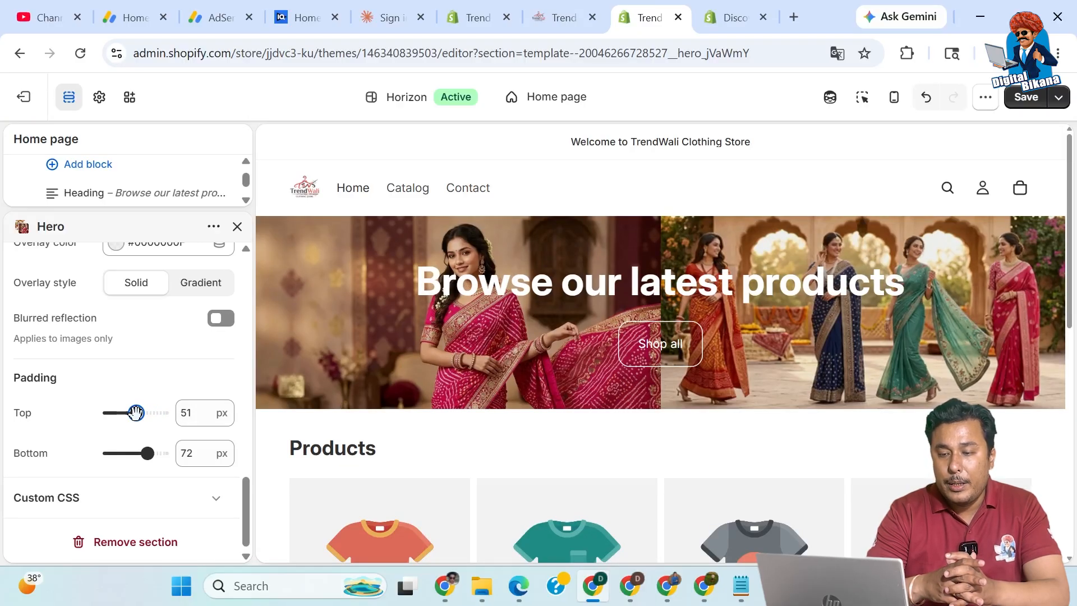
drag(137, 413, 164, 413)
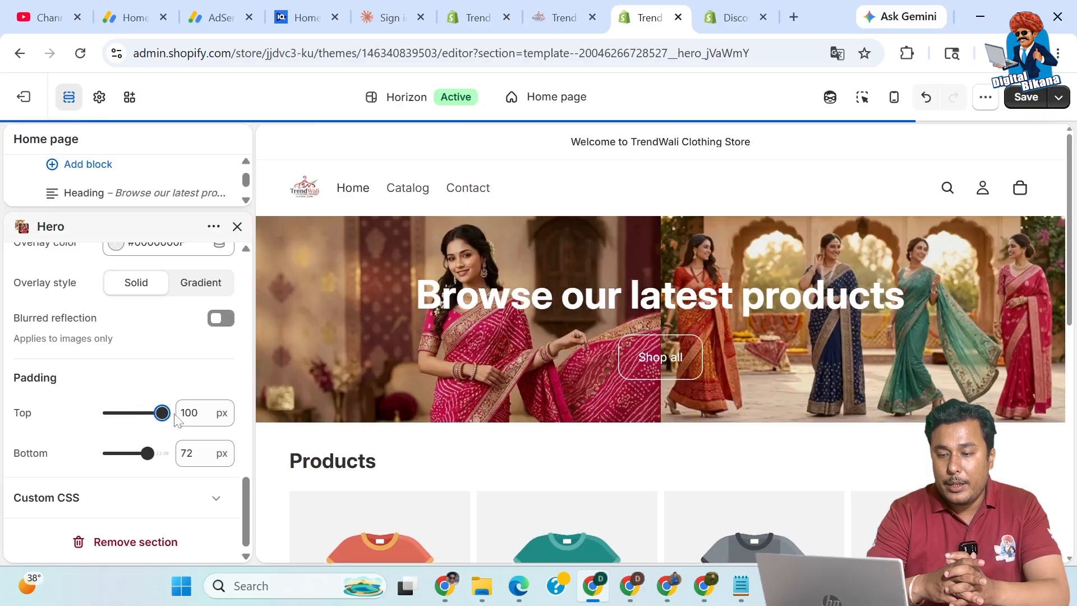
mouse_move(148, 453)
mouse_down()
mouse_move(131, 453)
mouse_move(180, 452)
mouse_move(163, 454)
mouse_up()
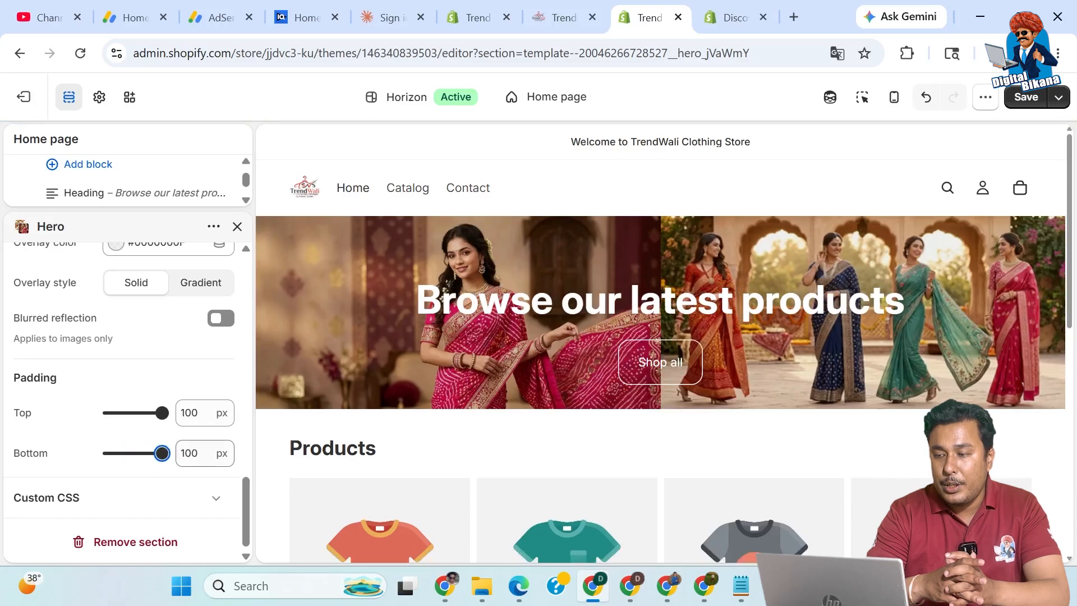
- Open the Media 1 image of the Hero section for editing and review its information and editing options
scroll(77, 414, up, 4)
scroll(77, 415, up, 6)
scroll(77, 415, up, 5)
scroll(77, 415, up, 5)
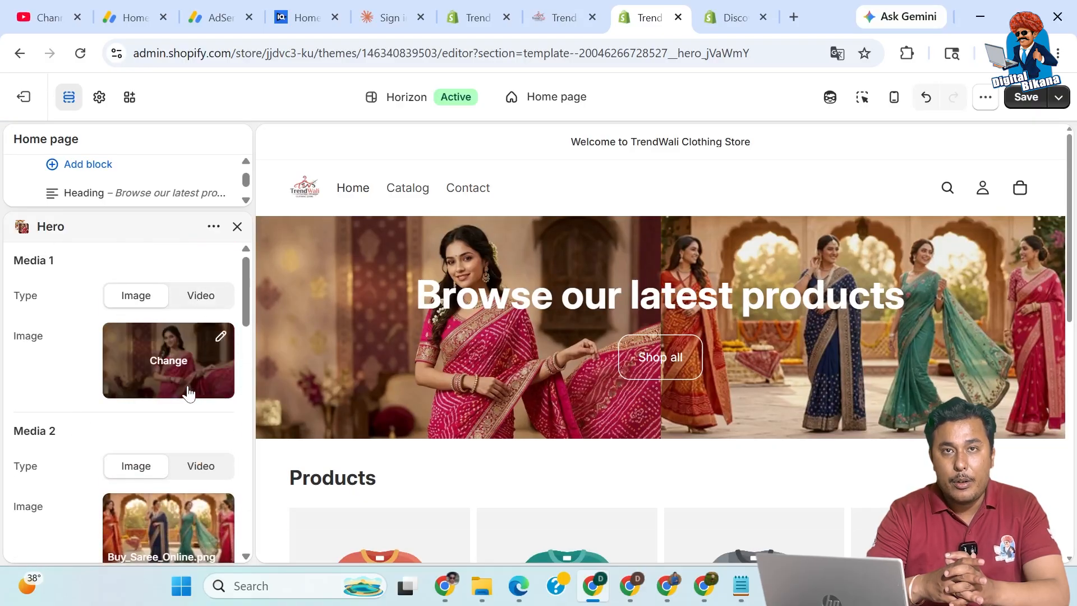
scroll(109, 465, down, 3)
scroll(110, 465, up, 3)
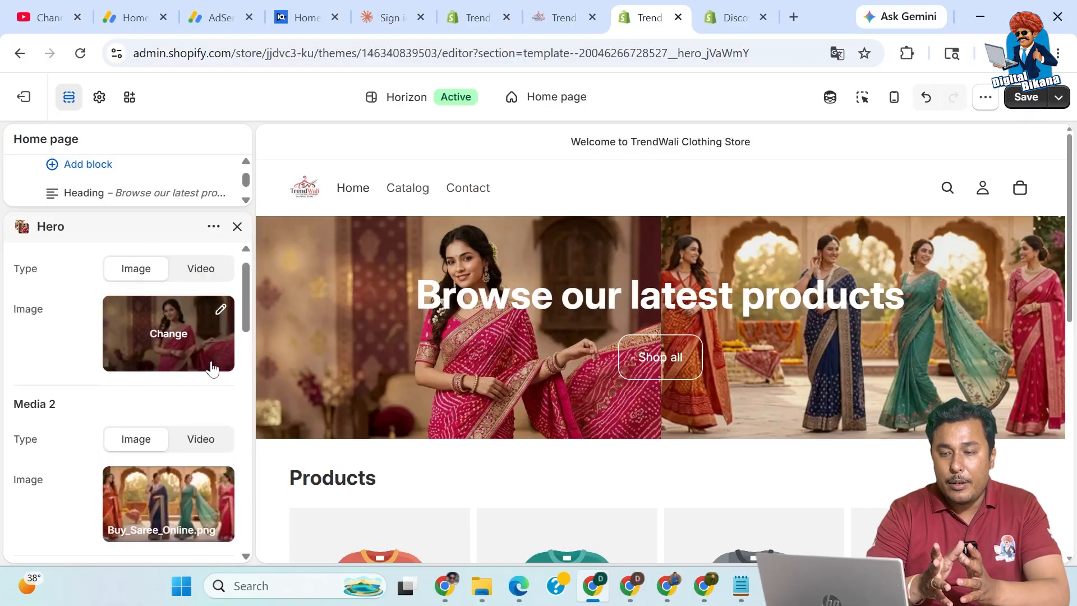
click(220, 309)
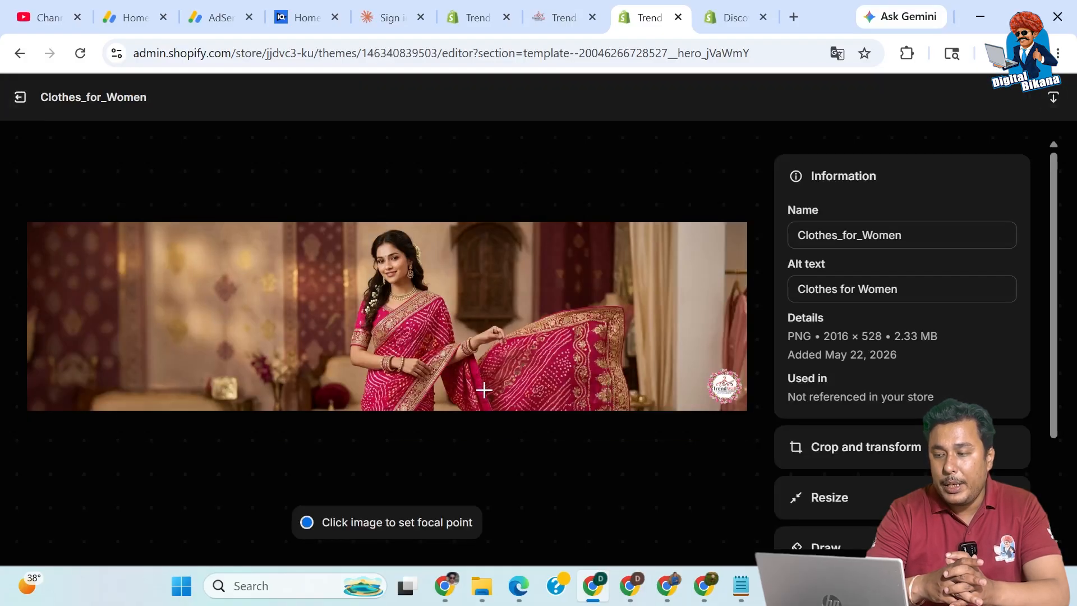
scroll(834, 463, down, 2)
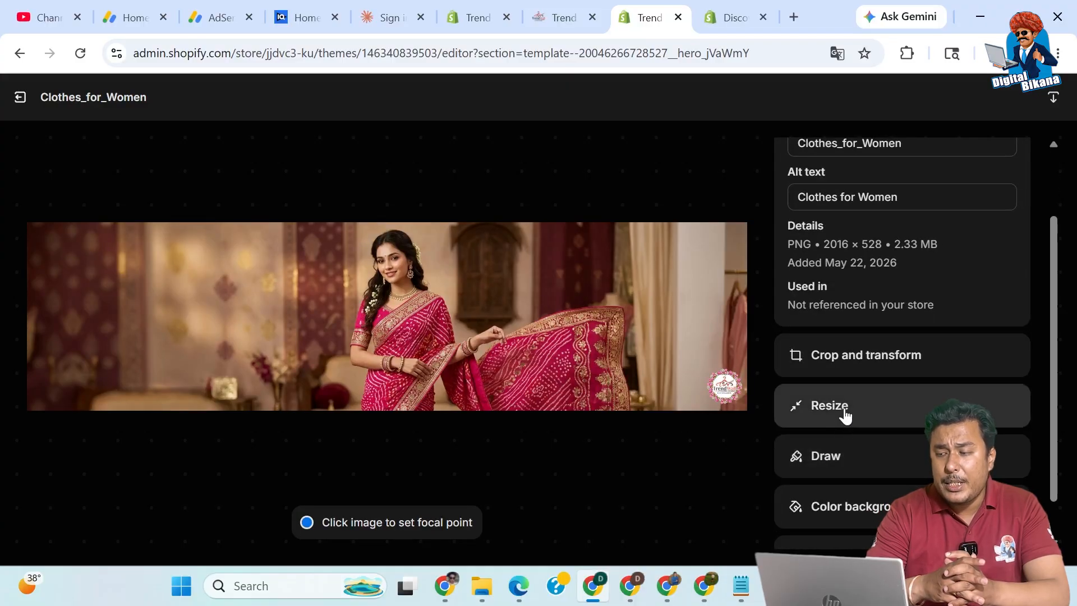
scroll(840, 470, down, 1)
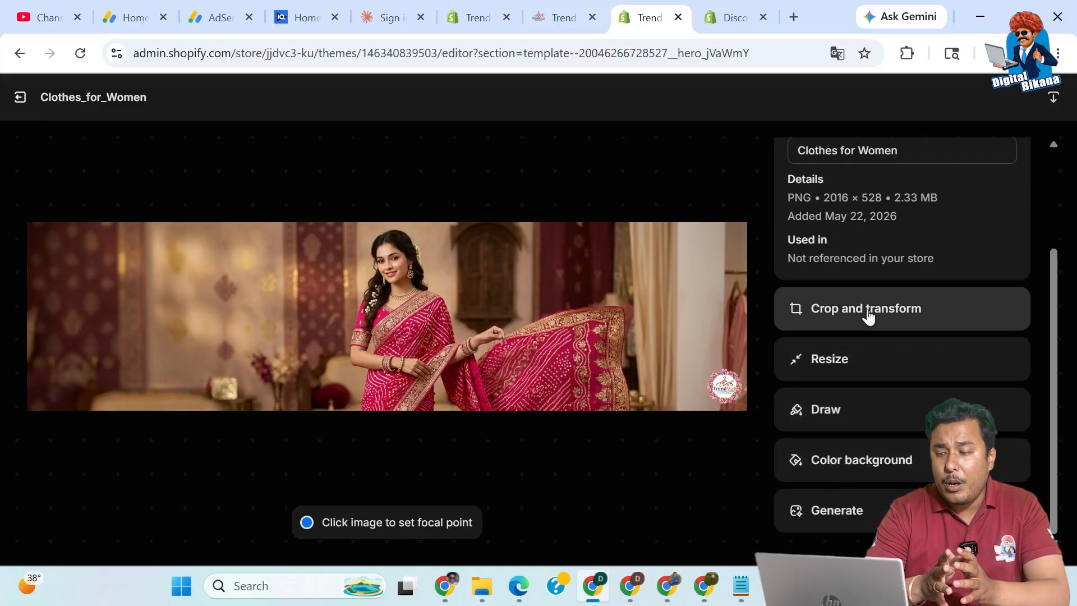
scroll(867, 307, up, 3)
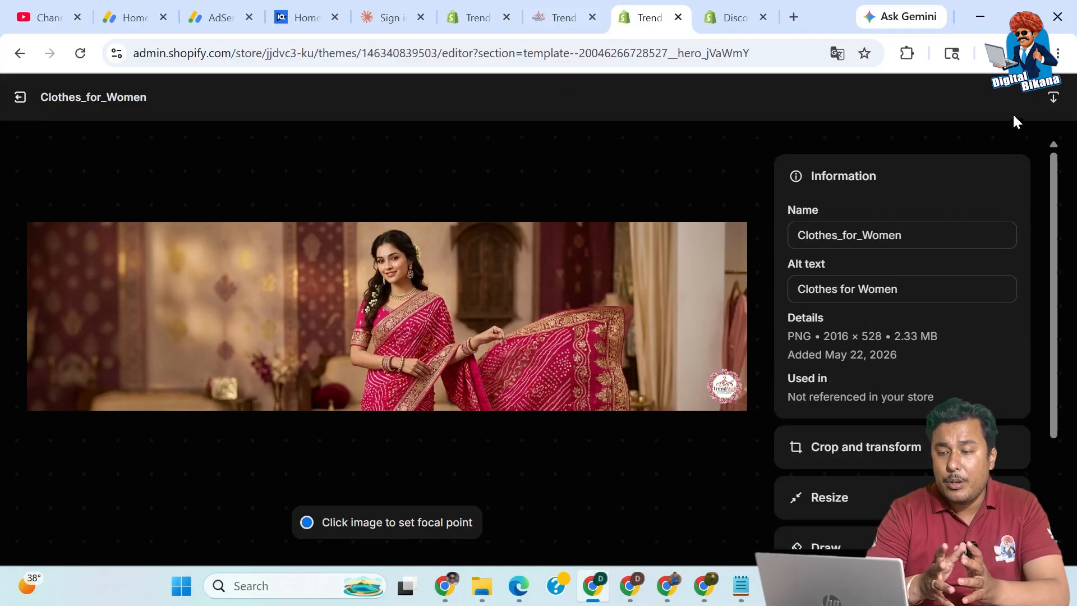
- Close the Clothes_for_Women image editor and review the Media 2 image source options and the Hero section's available actions
click(21, 99)
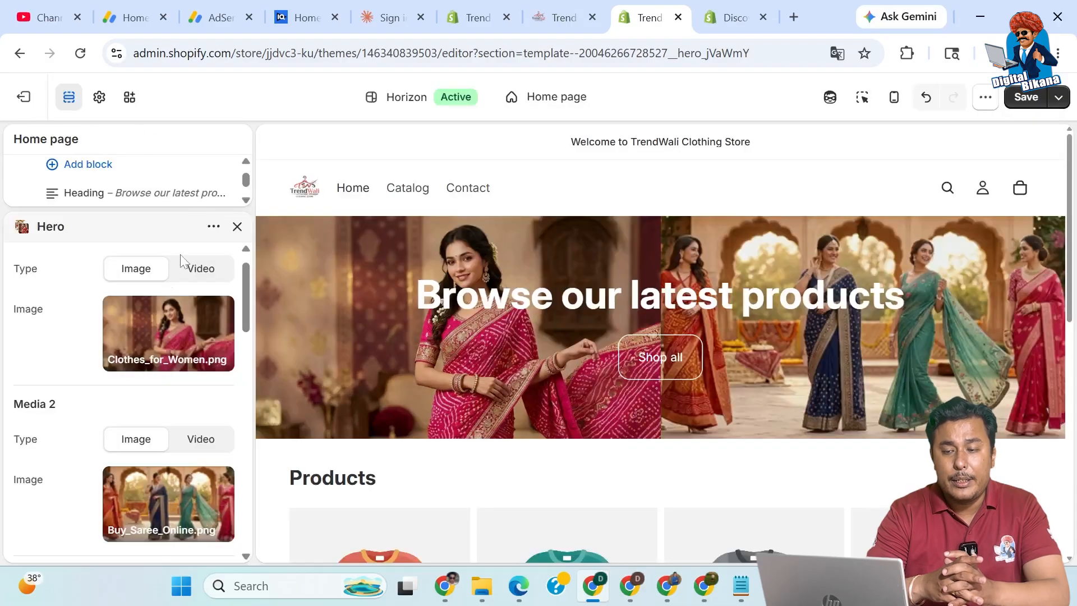
scroll(175, 402, down, 3)
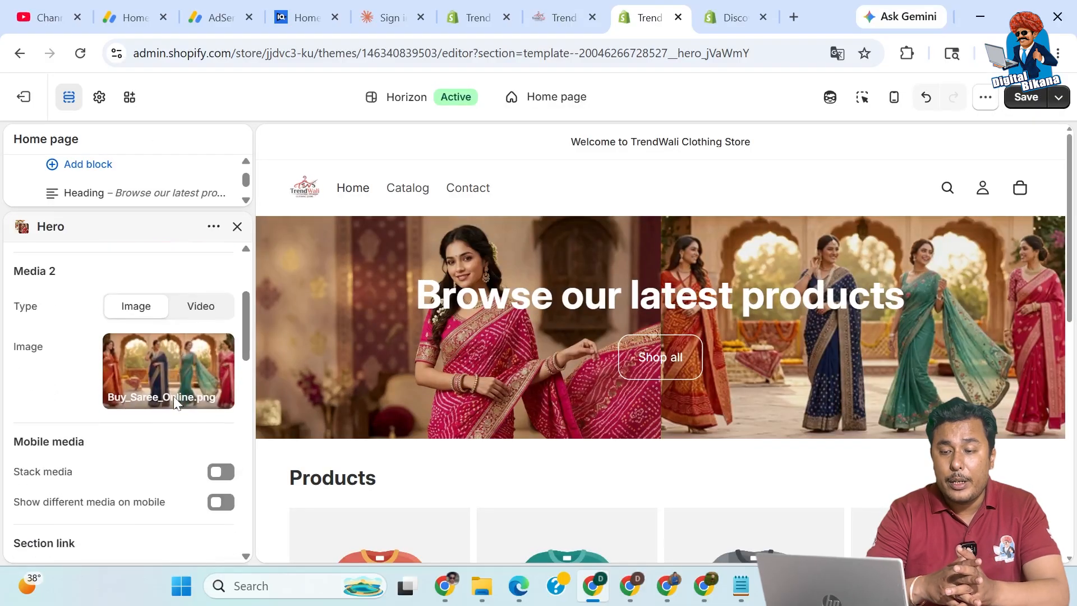
click(174, 376)
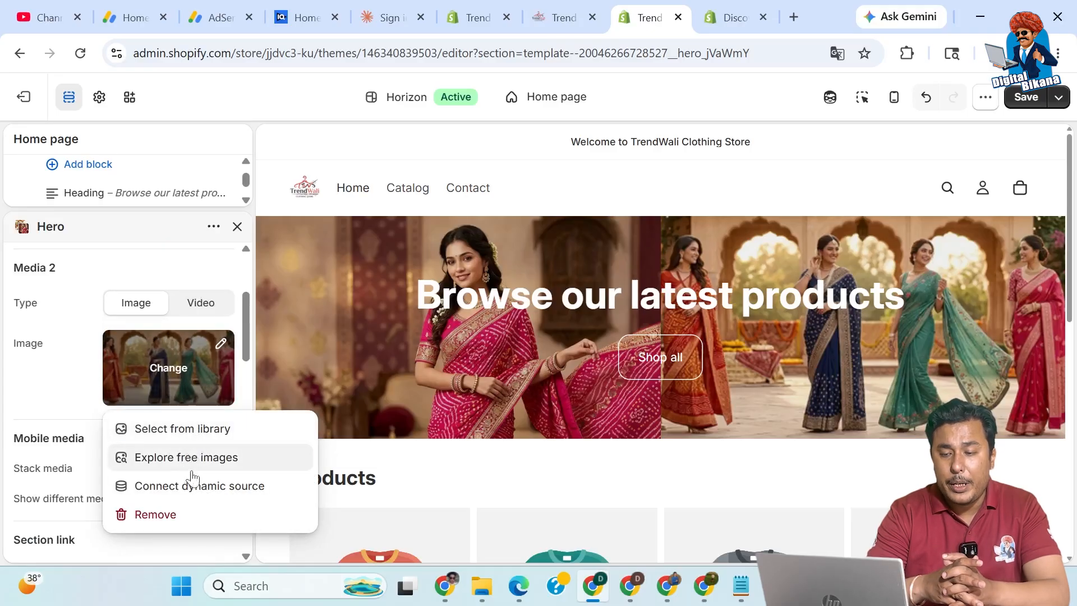
click(50, 355)
scroll(50, 355, up, 3)
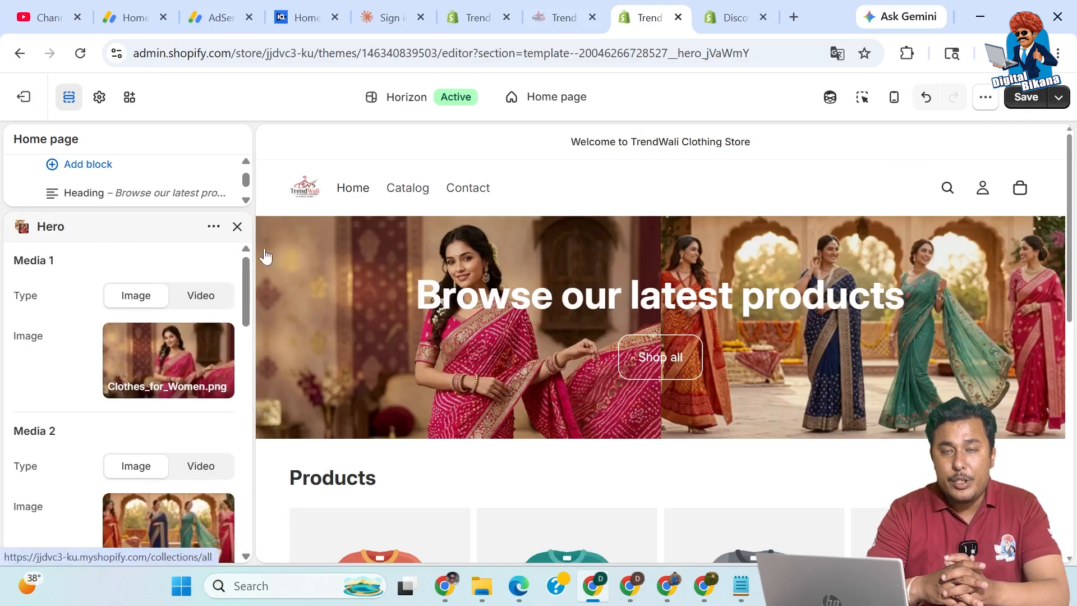
click(214, 227)
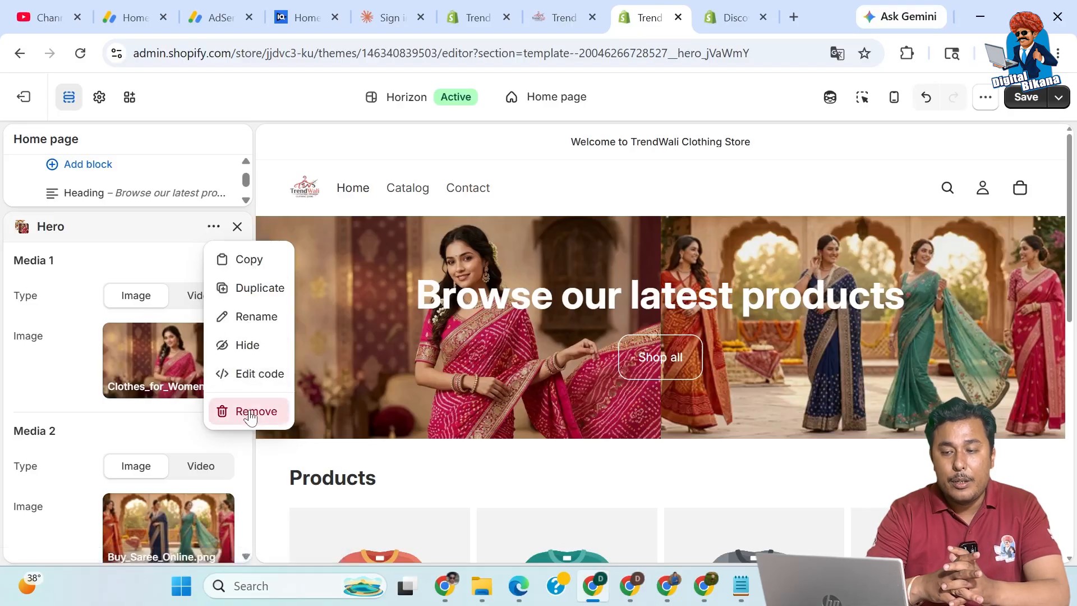
click(170, 230)
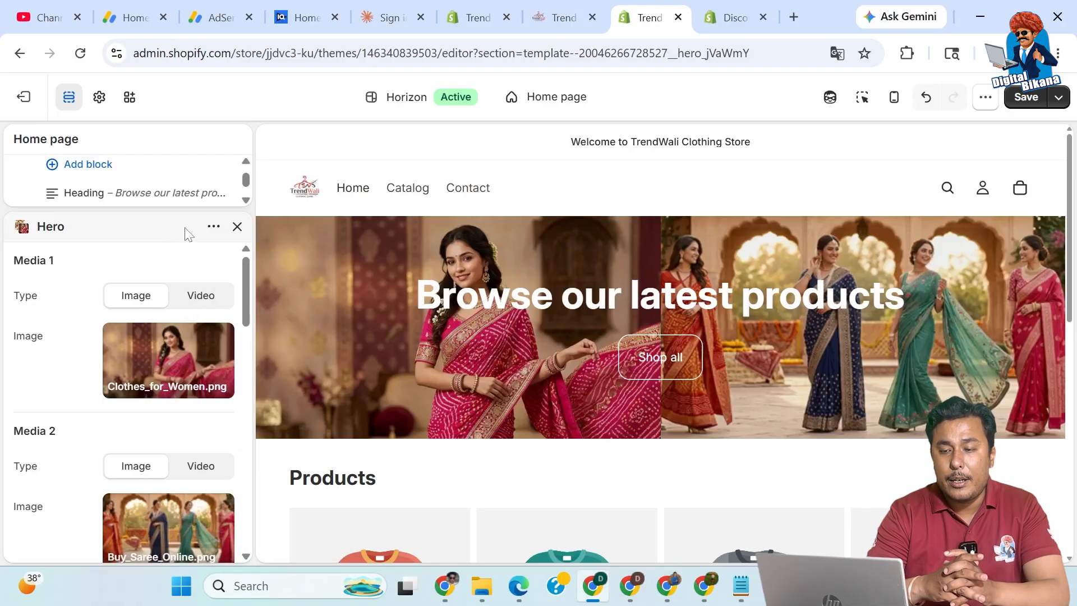
- Look over the Hero section's settings, save the home page changes and reload the theme editor
scroll(173, 384, down, 15)
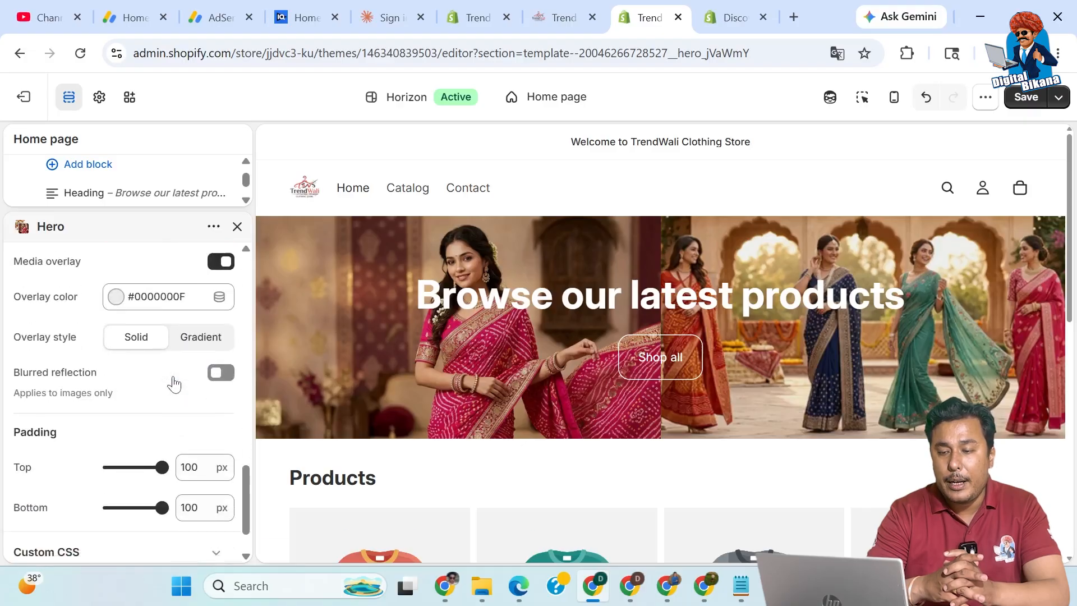
scroll(174, 384, down, 2)
scroll(174, 384, up, 15)
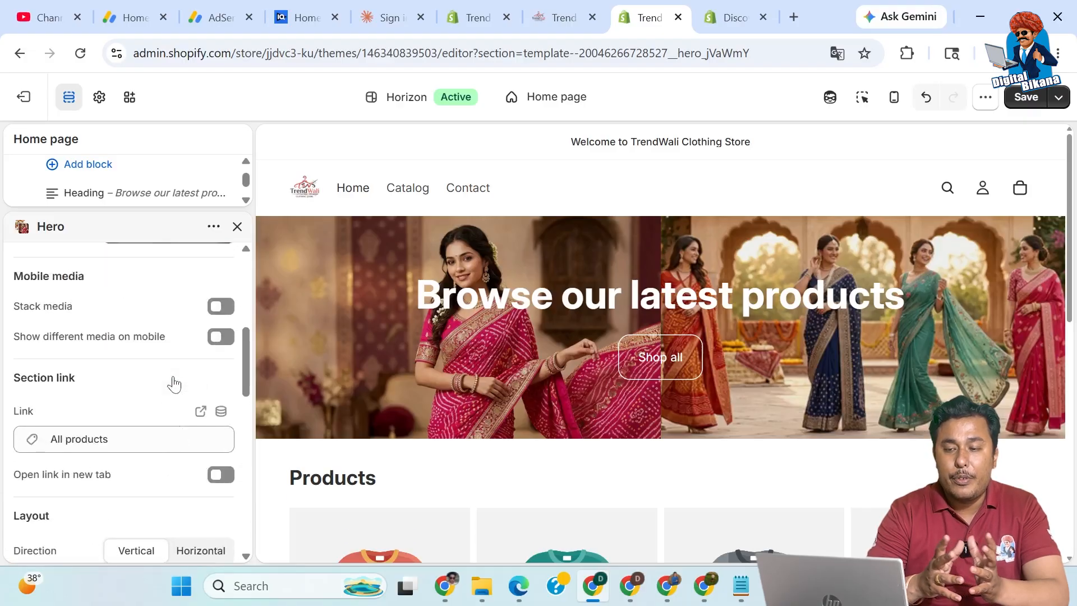
click(1028, 103)
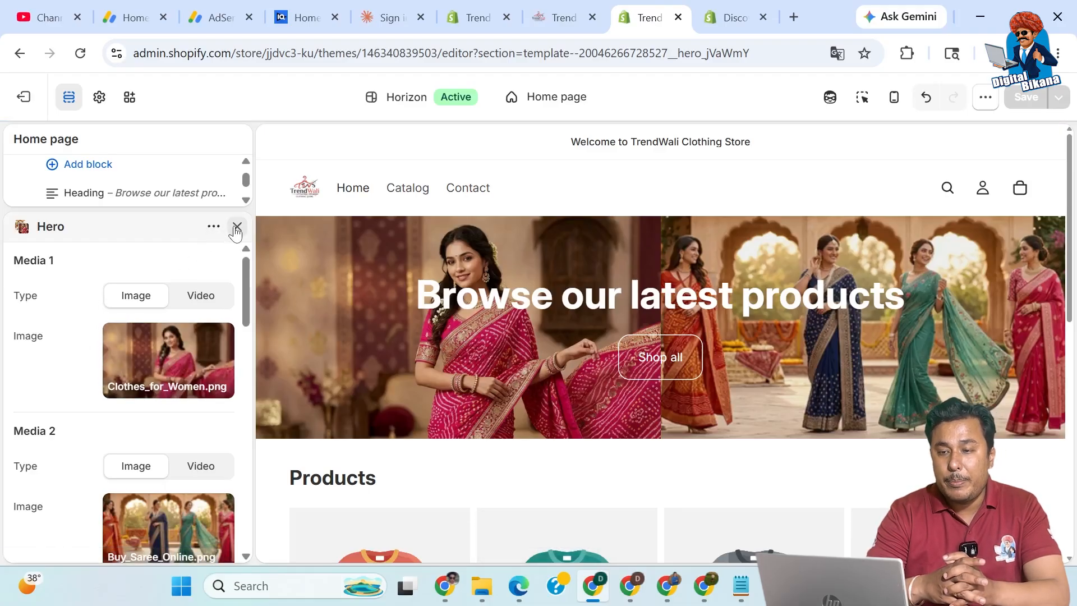
click(80, 53)
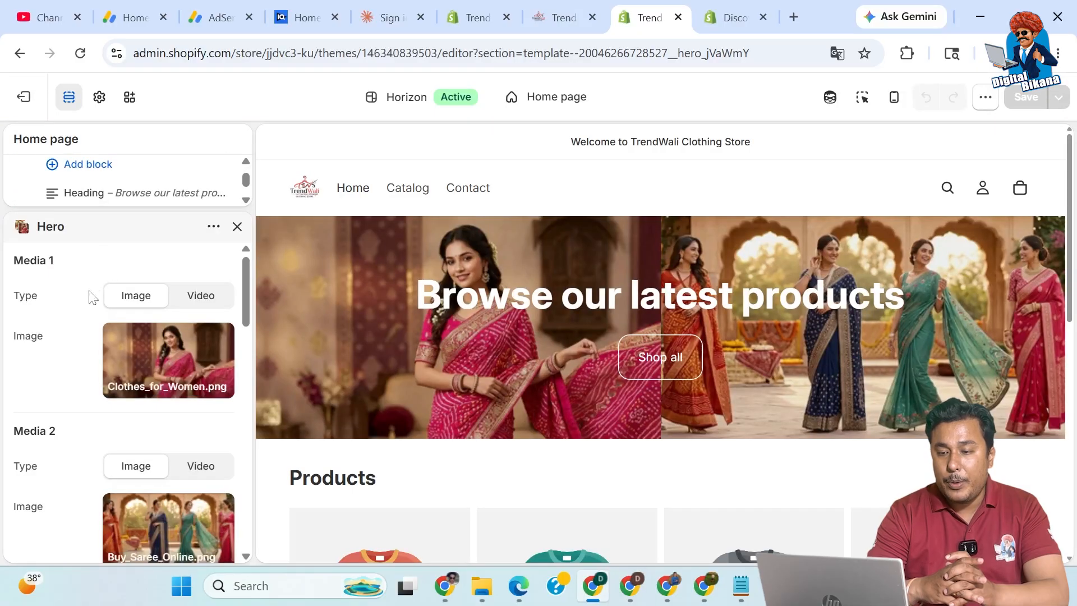
- Try to select both the Clothes_for_Women and the Buy_Women_wear library images for the Hero section's Media 1, then cancel the selection
mouse_move(187, 385)
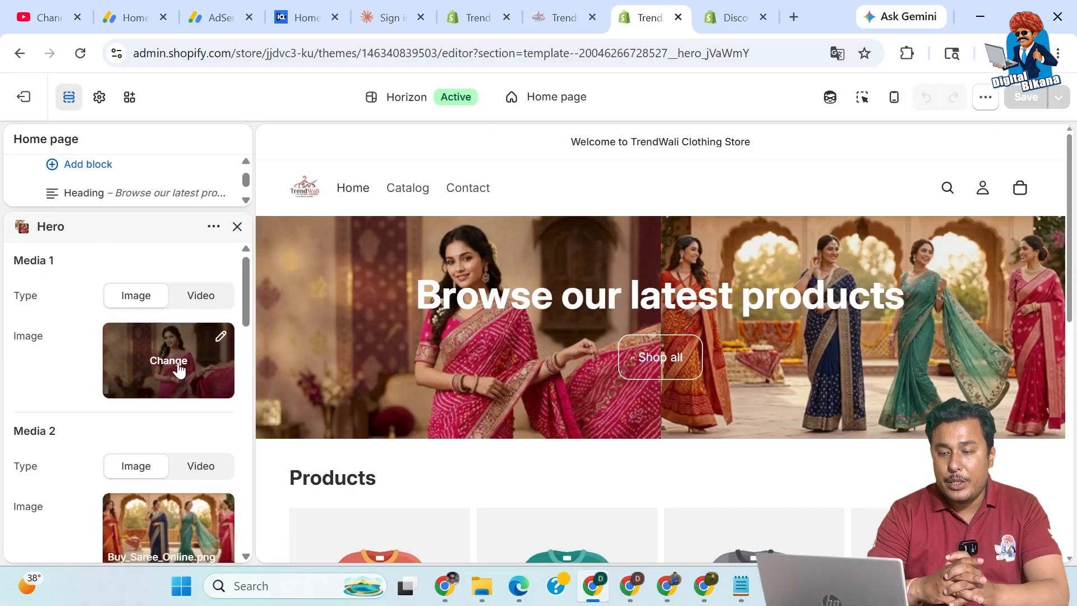
click(180, 371)
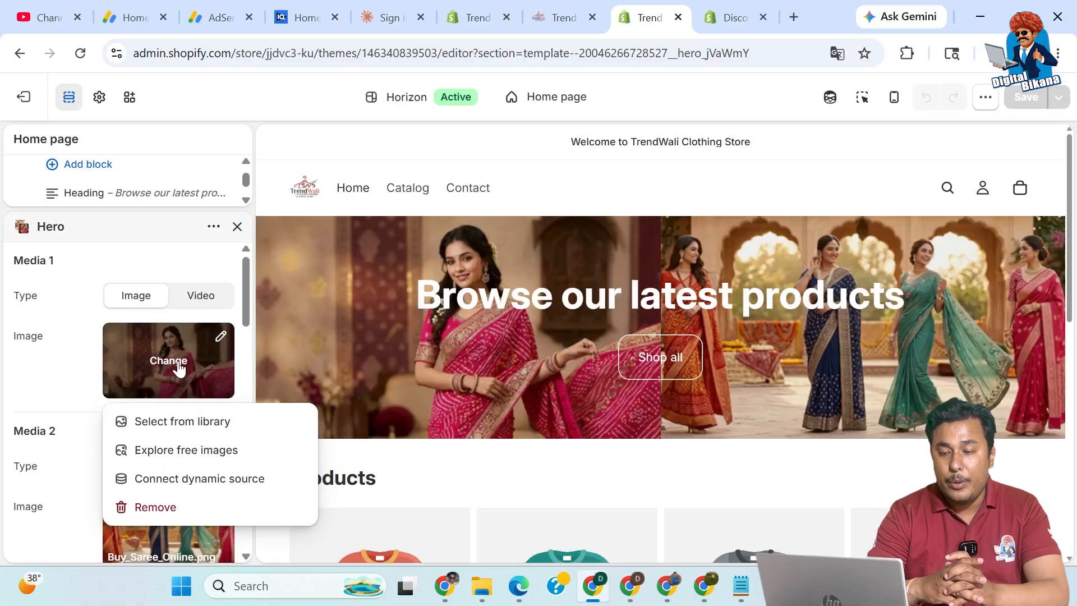
click(185, 426)
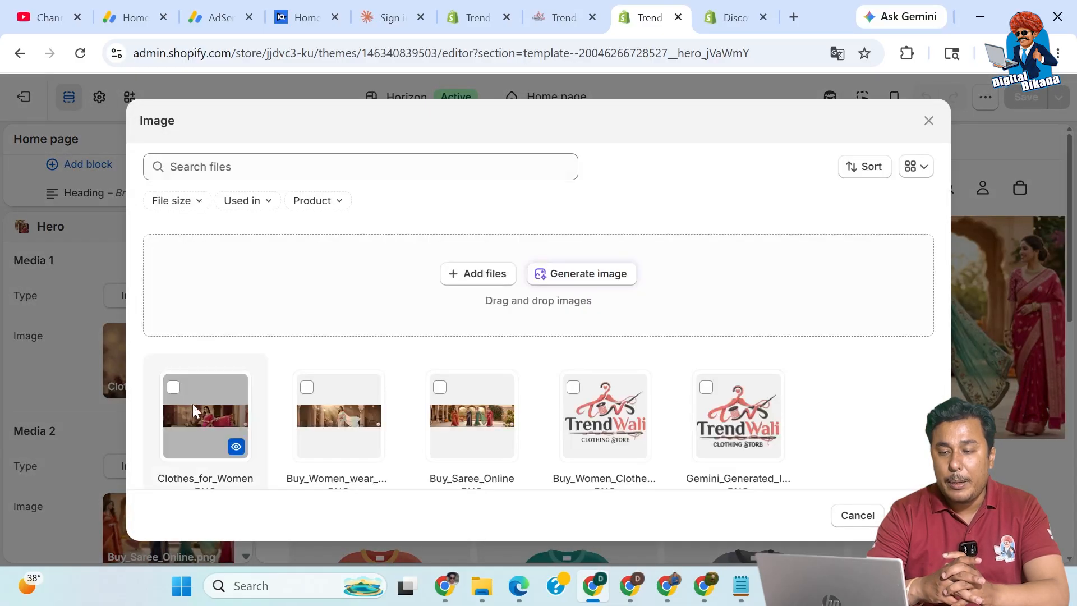
click(185, 396)
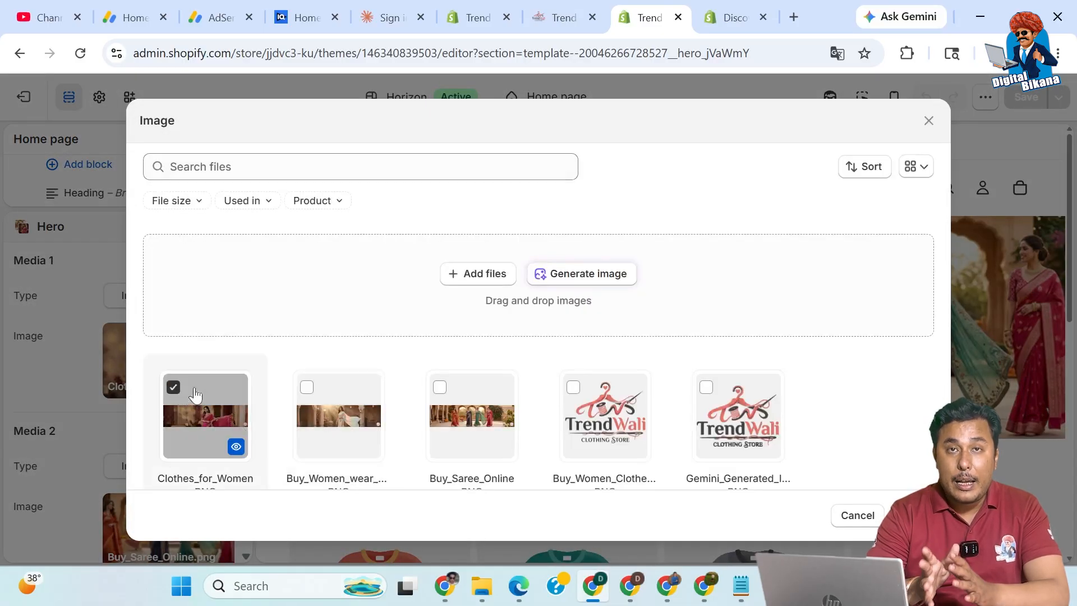
click(306, 387)
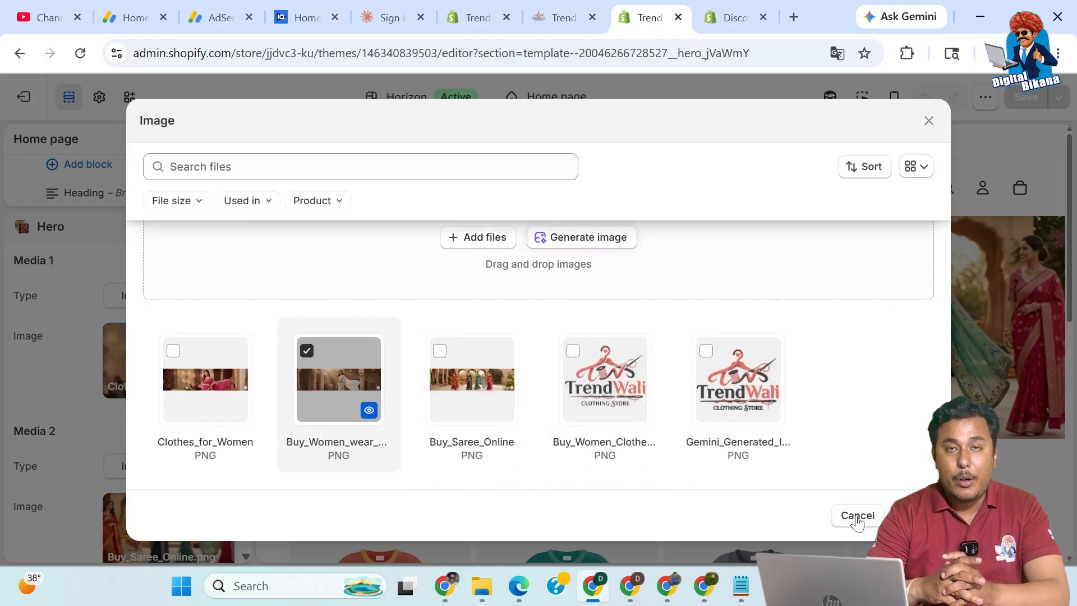
click(857, 513)
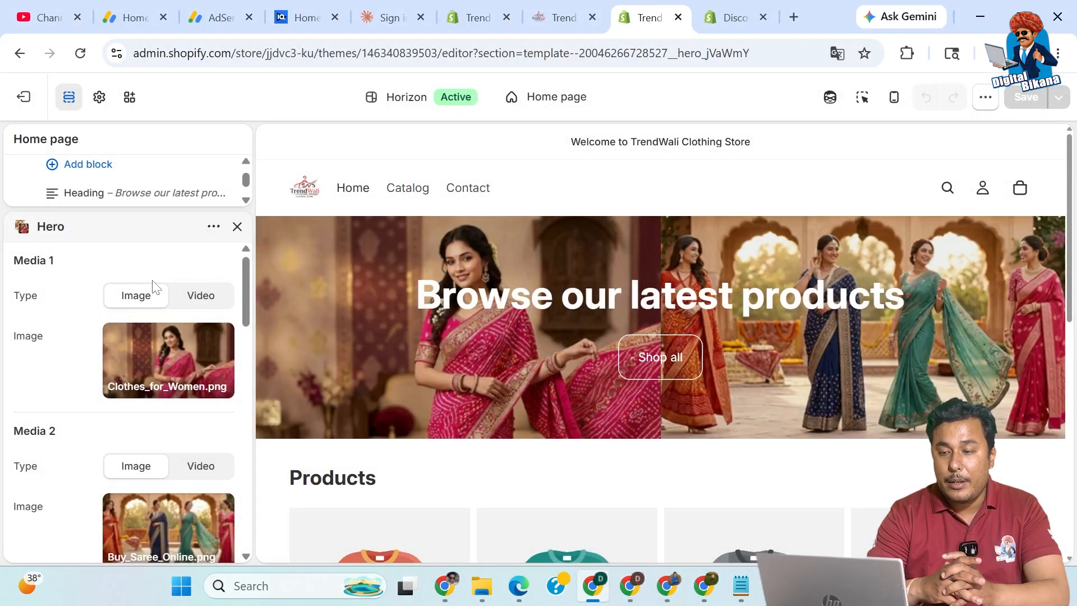
- Check the Hero section's available actions, exit the theme editor and reopen the active Horizon theme for editing
click(214, 227)
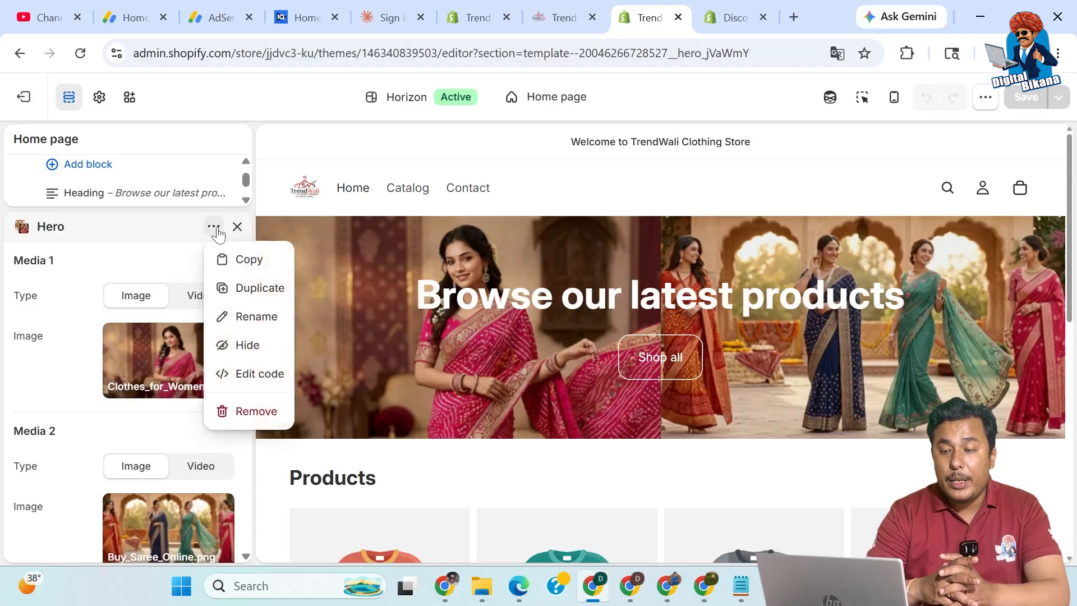
click(24, 97)
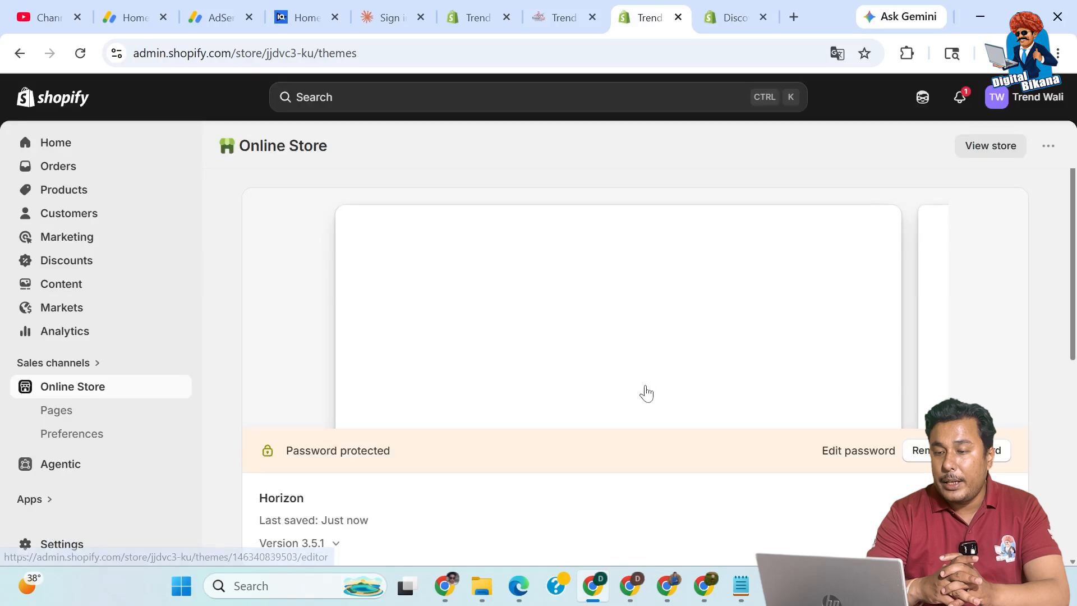
scroll(644, 392, down, 3)
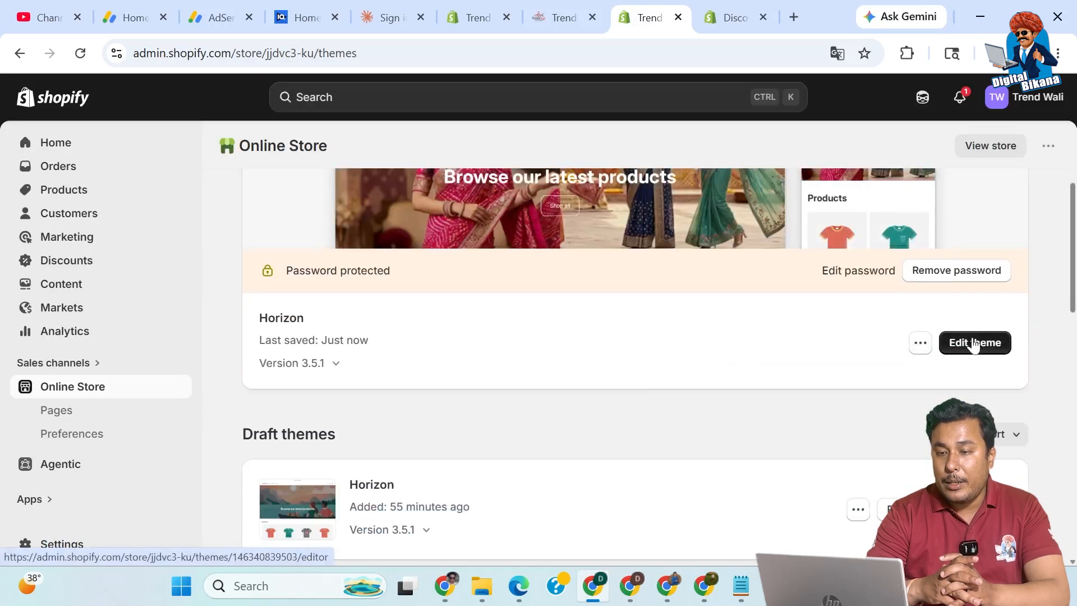
click(971, 341)
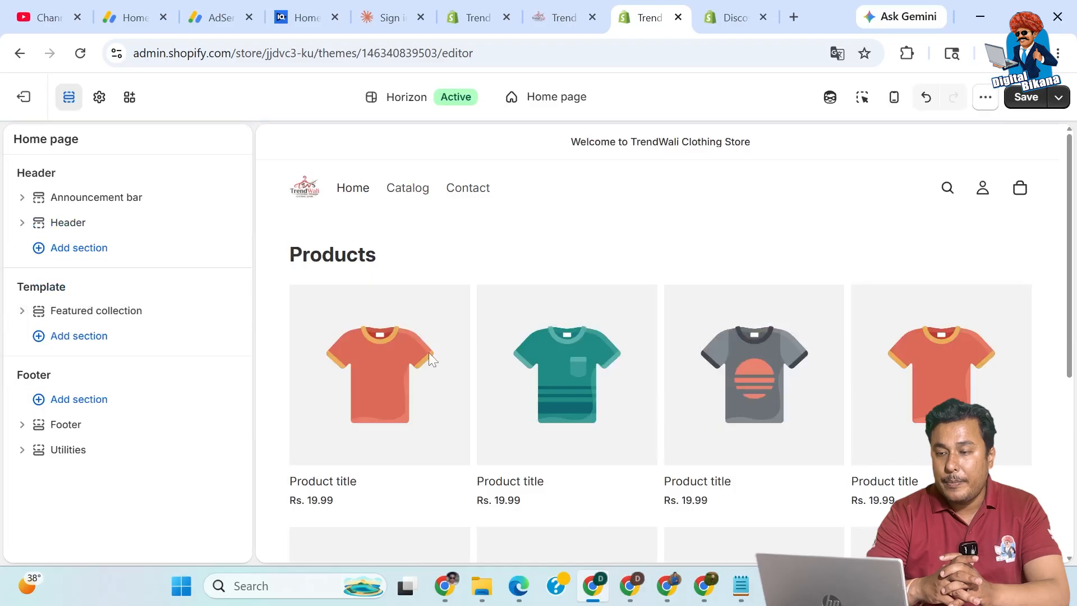
- Leave the editor without saving the Hero section's removal and reopen the active Horizon theme for editing
scroll(429, 352, down, 5)
scroll(428, 352, up, 5)
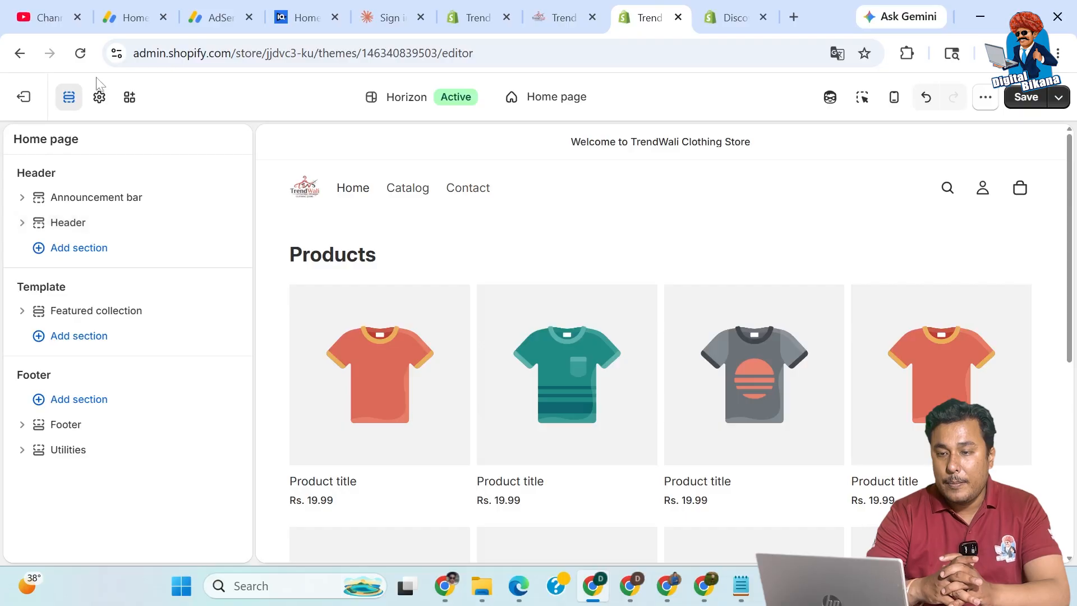
click(26, 99)
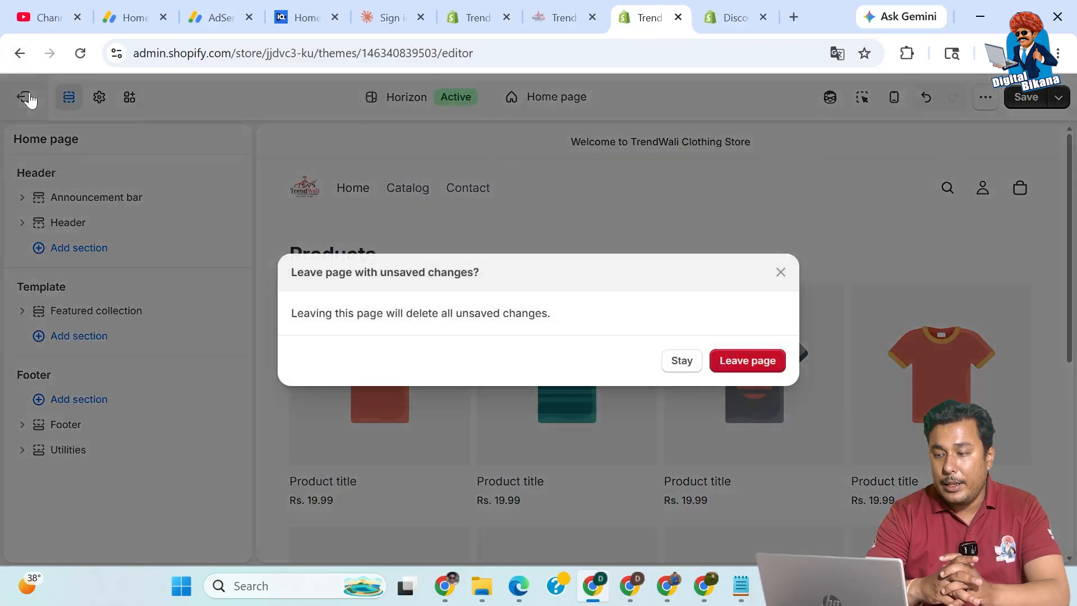
click(738, 362)
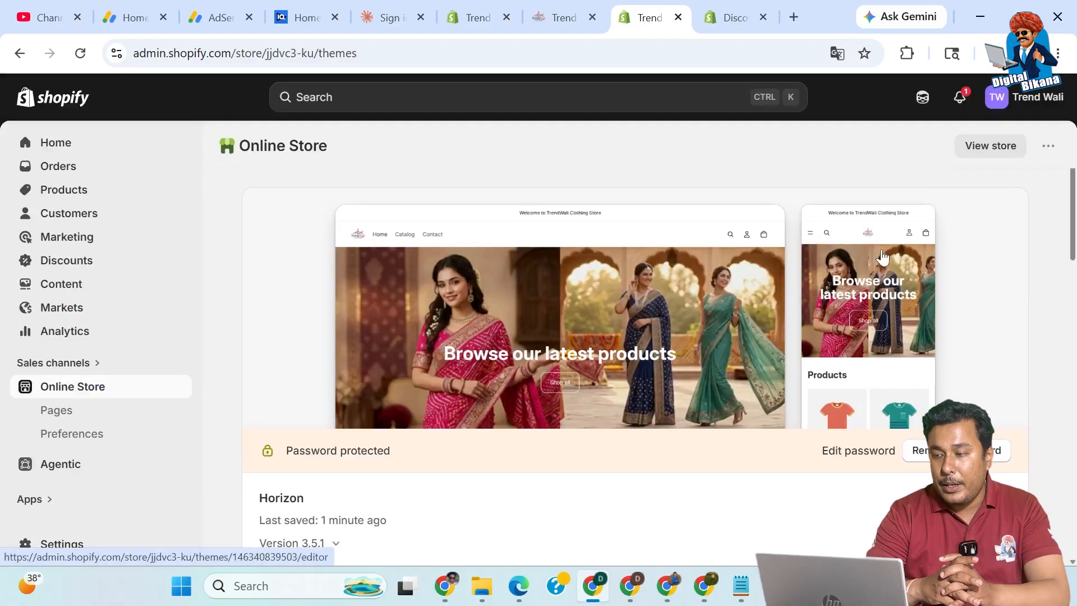
click(681, 312)
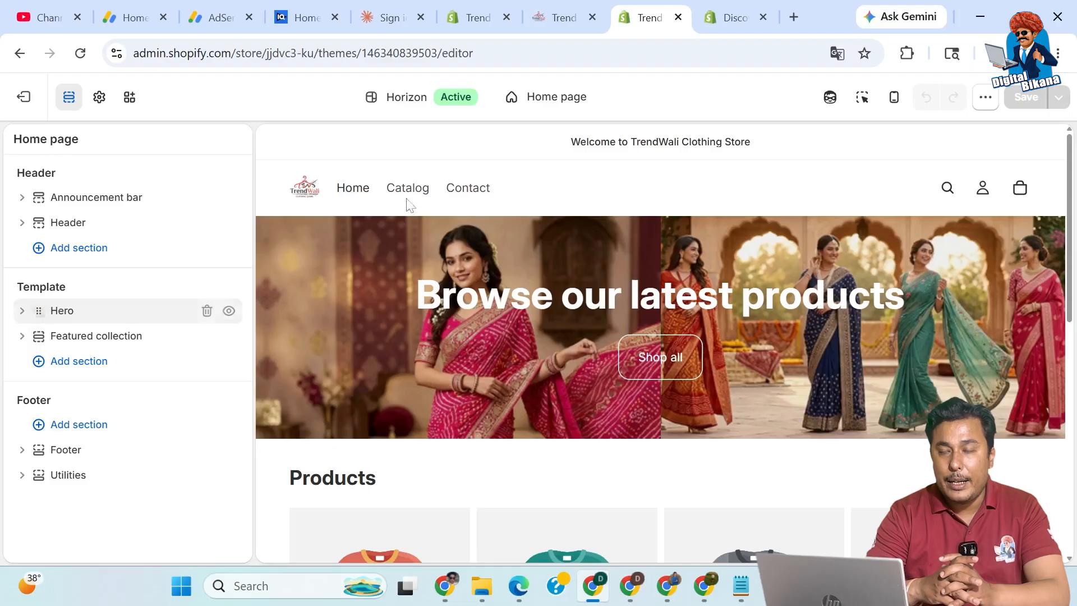
- Open the built-in AI assistant and send it the request "add carousel in hero area"
click(987, 112)
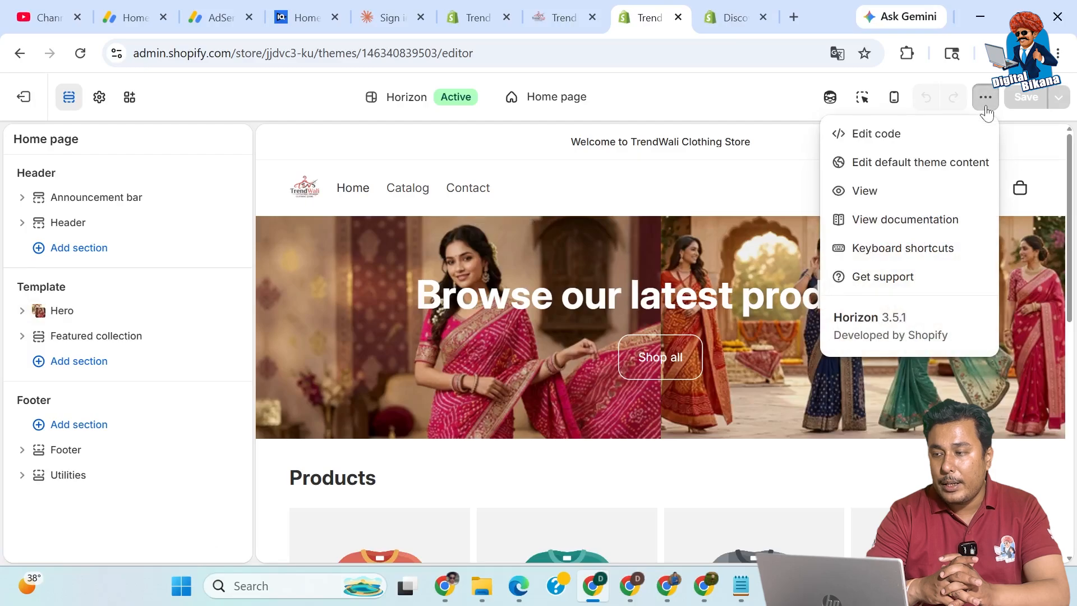
click(831, 98)
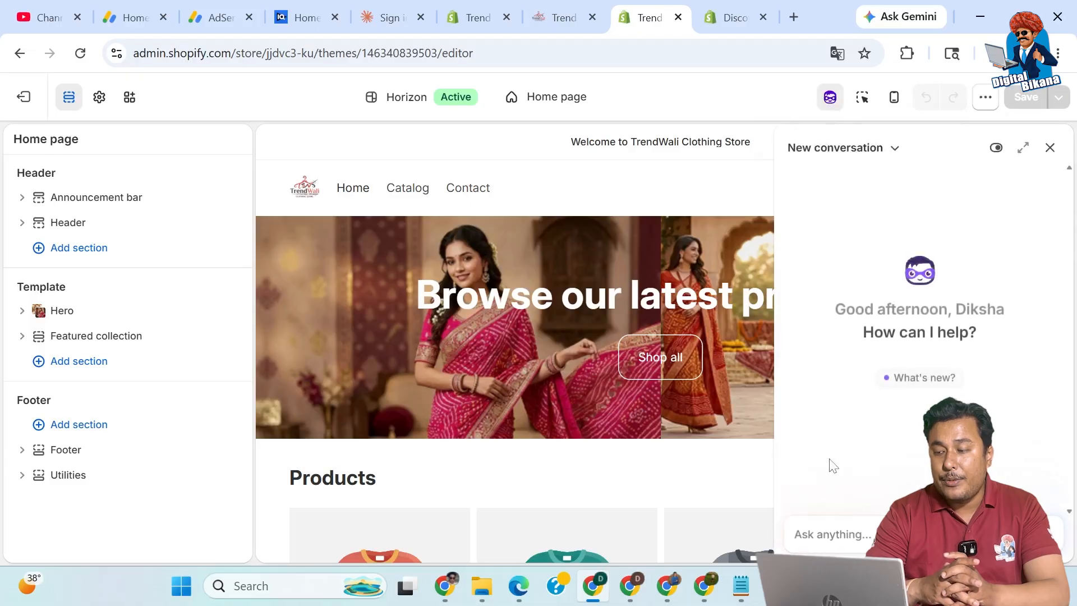
text(add)
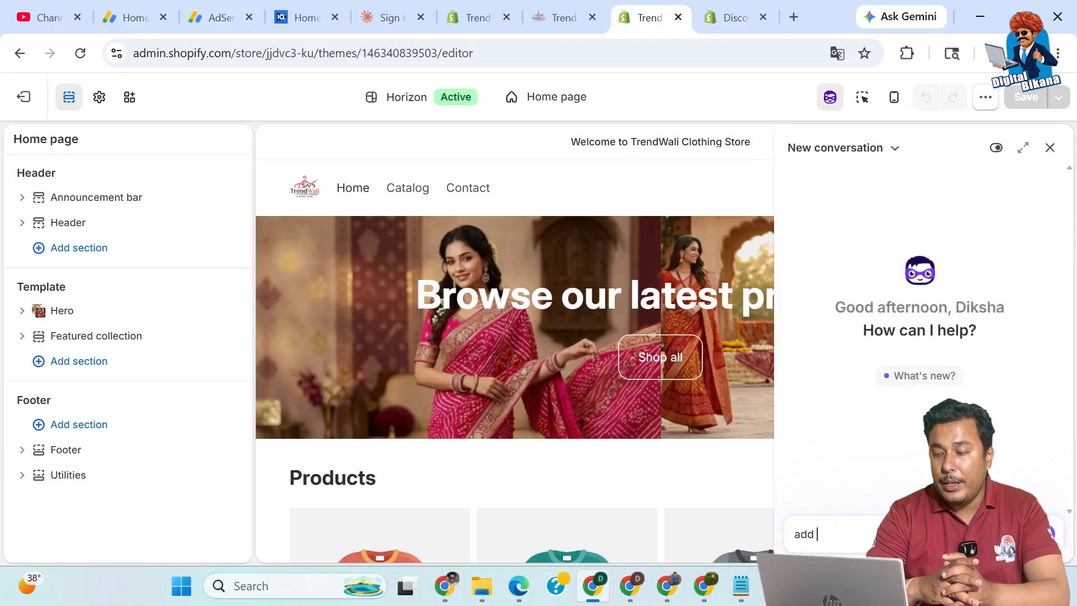
text( carousel in)
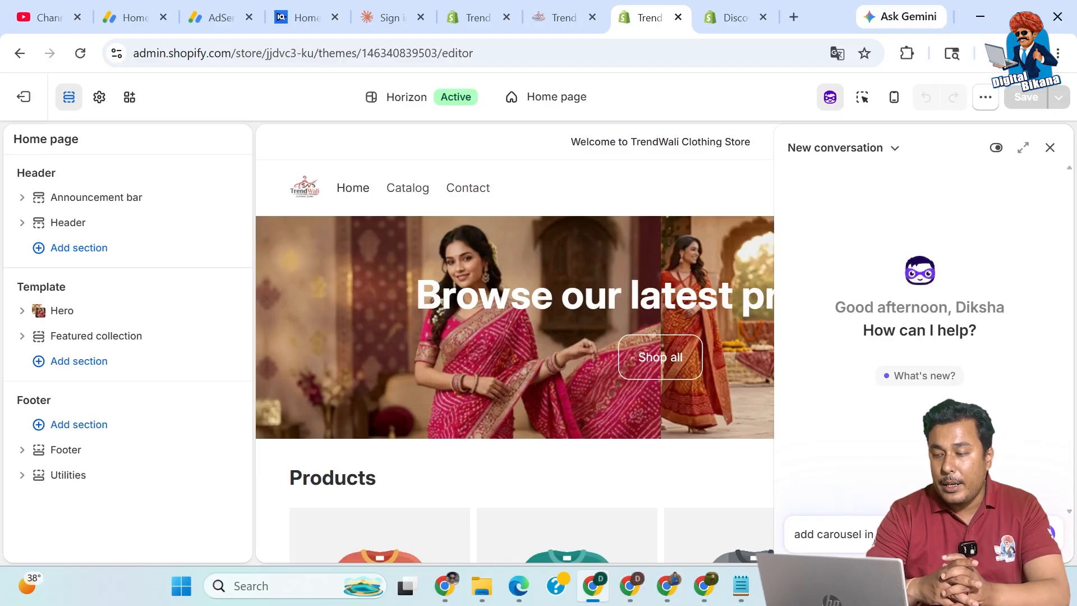
key(Return)
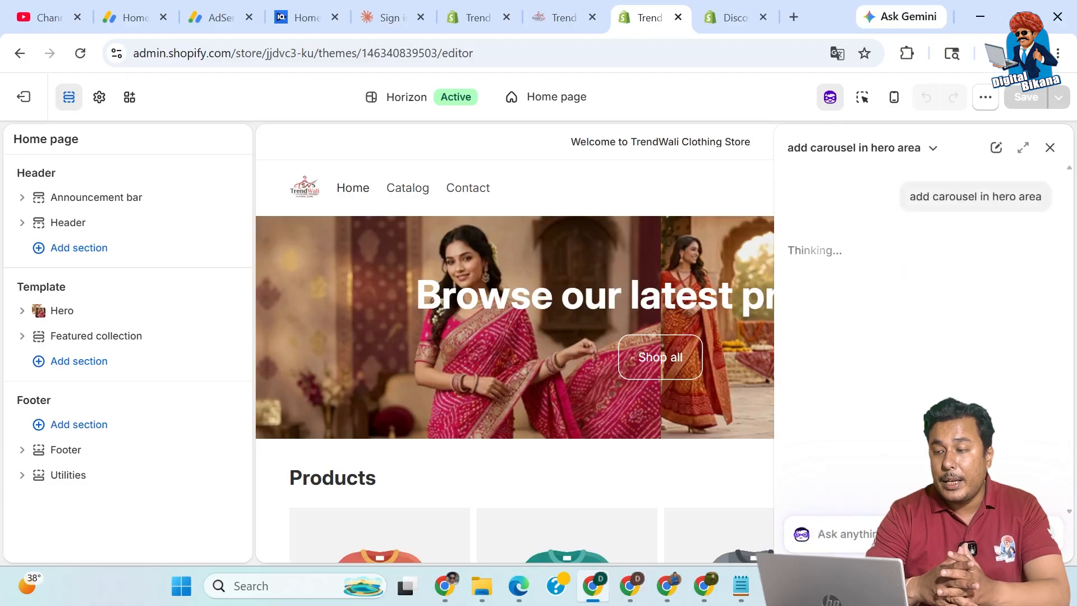